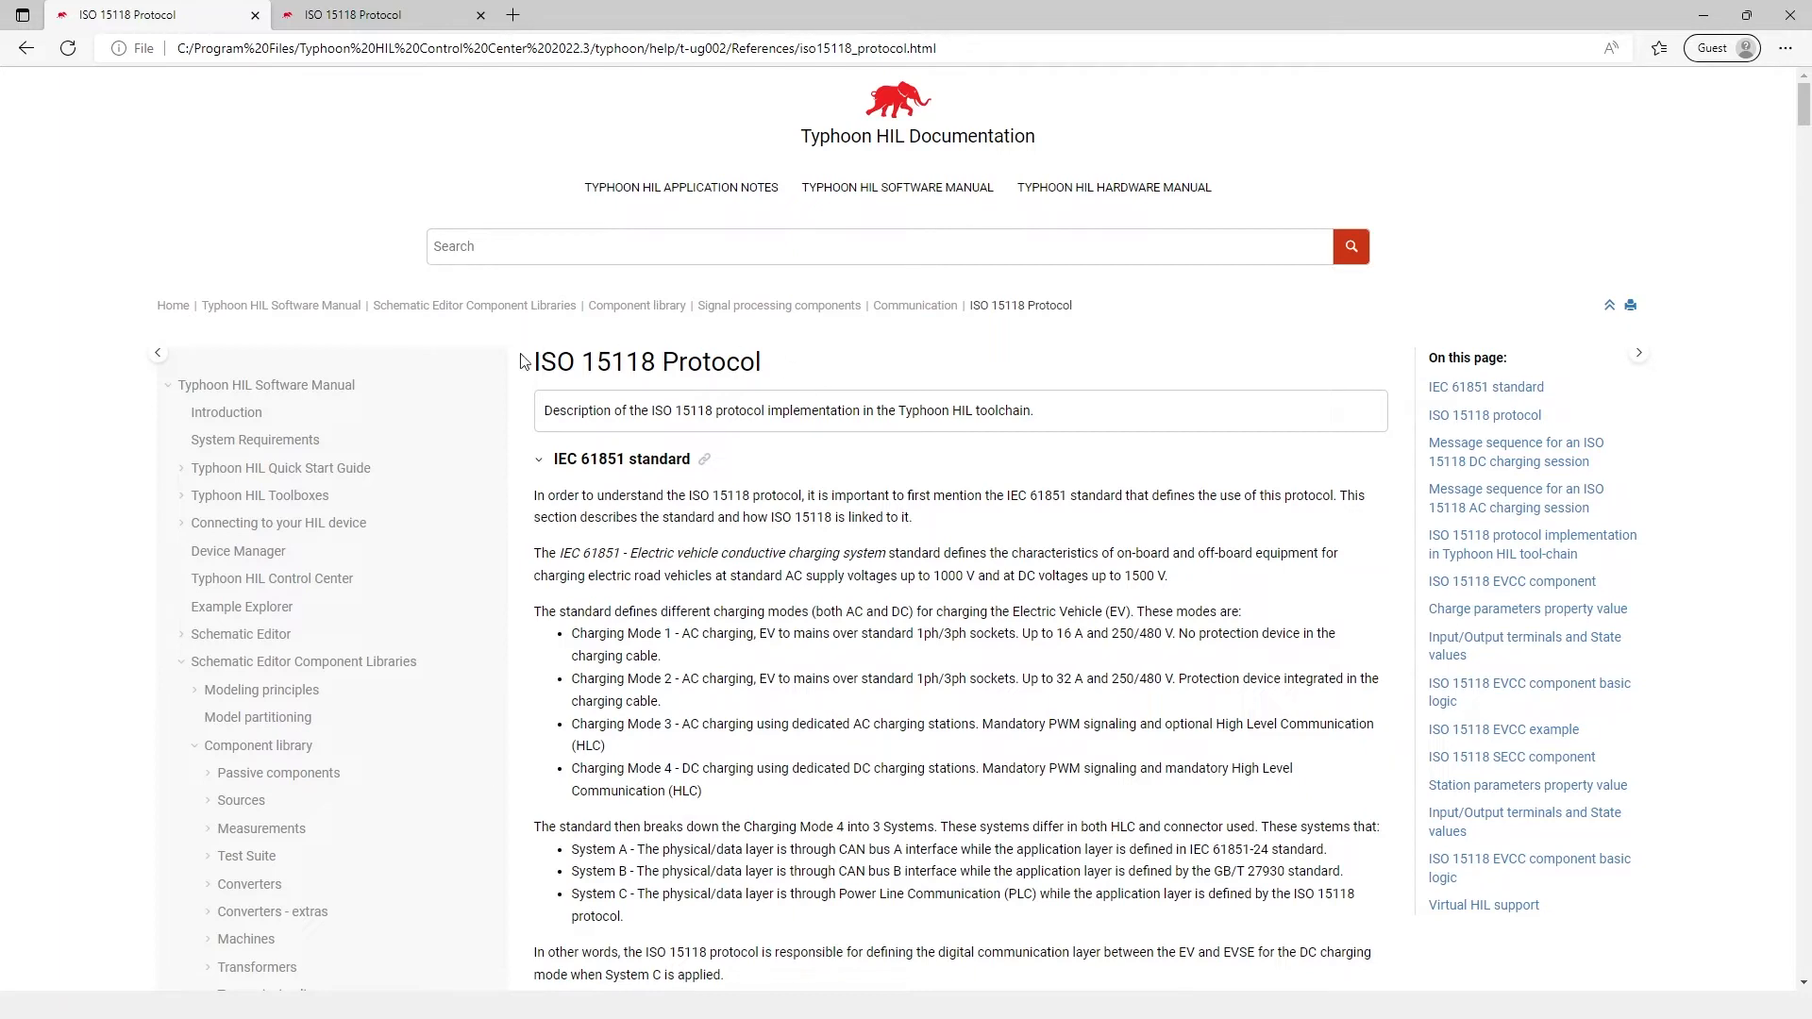
Read the ISO 15118 Protocol documentation page, focusing on the title and the IEC 61851 charging modes.
{"action": "left_click_drag", "start_coordinate": [526, 361], "coordinate": [772, 366]}
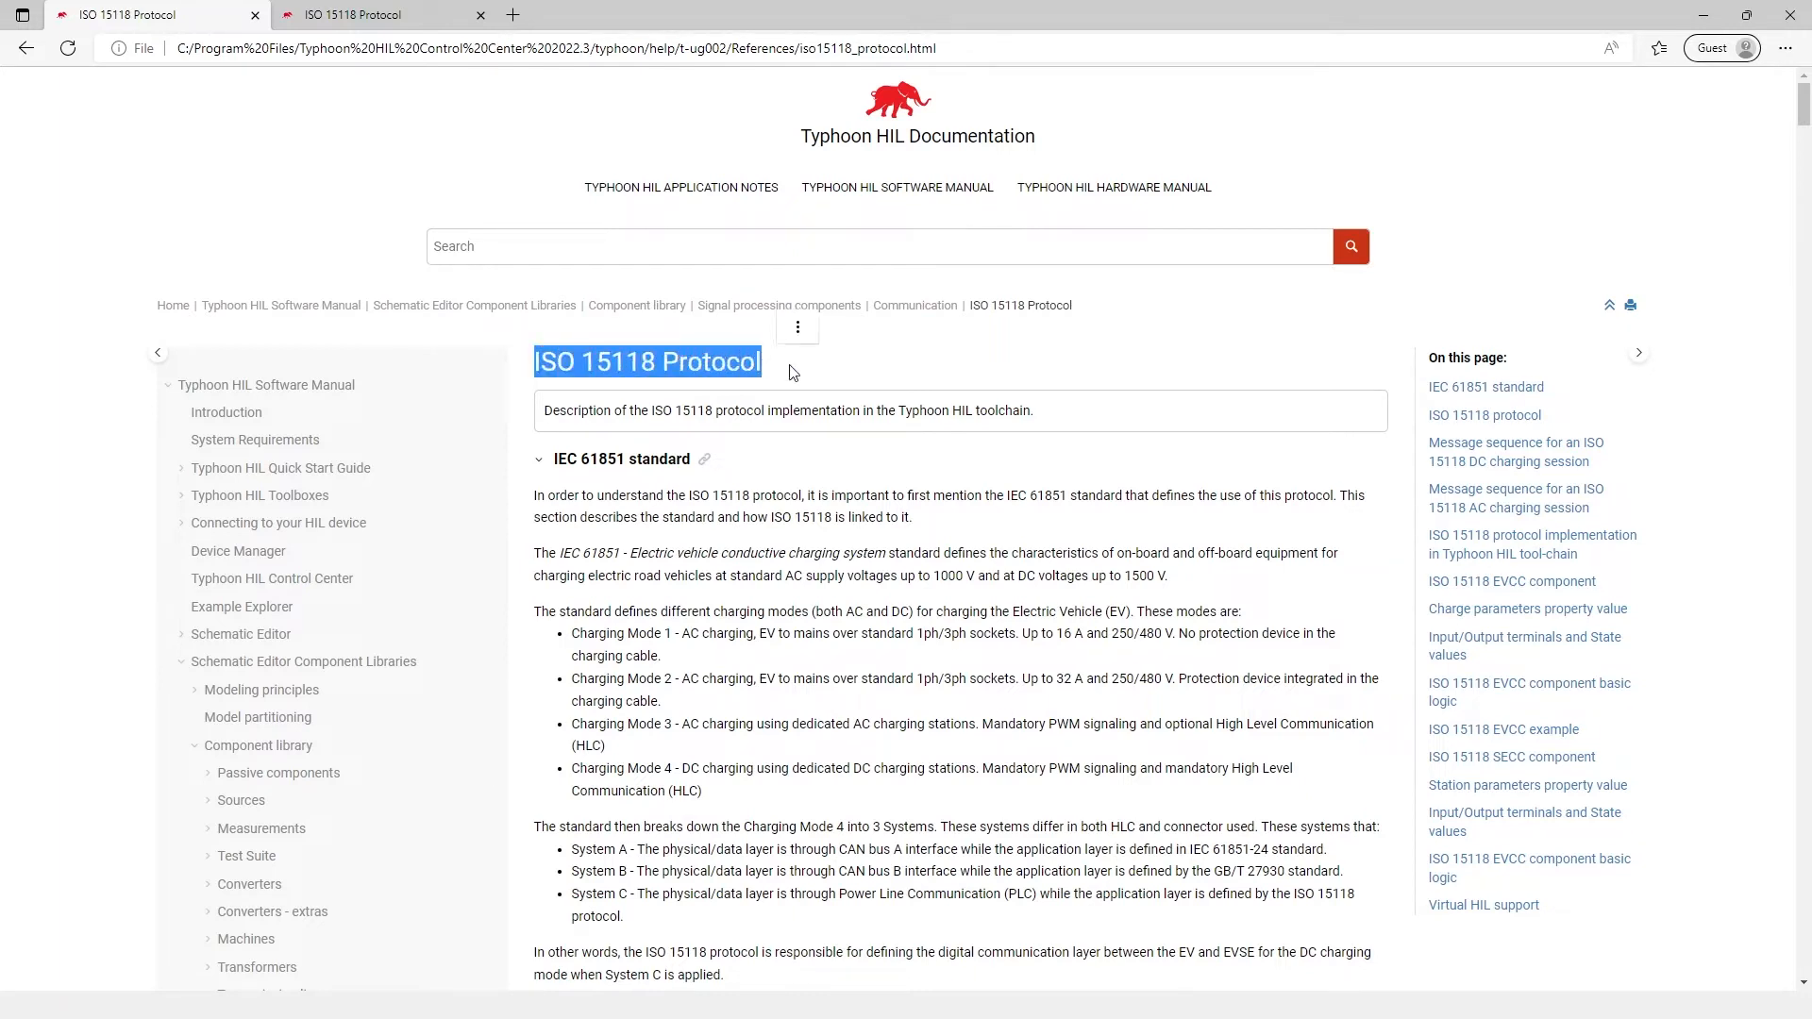
{"action": "left_click", "coordinate": [791, 374]}
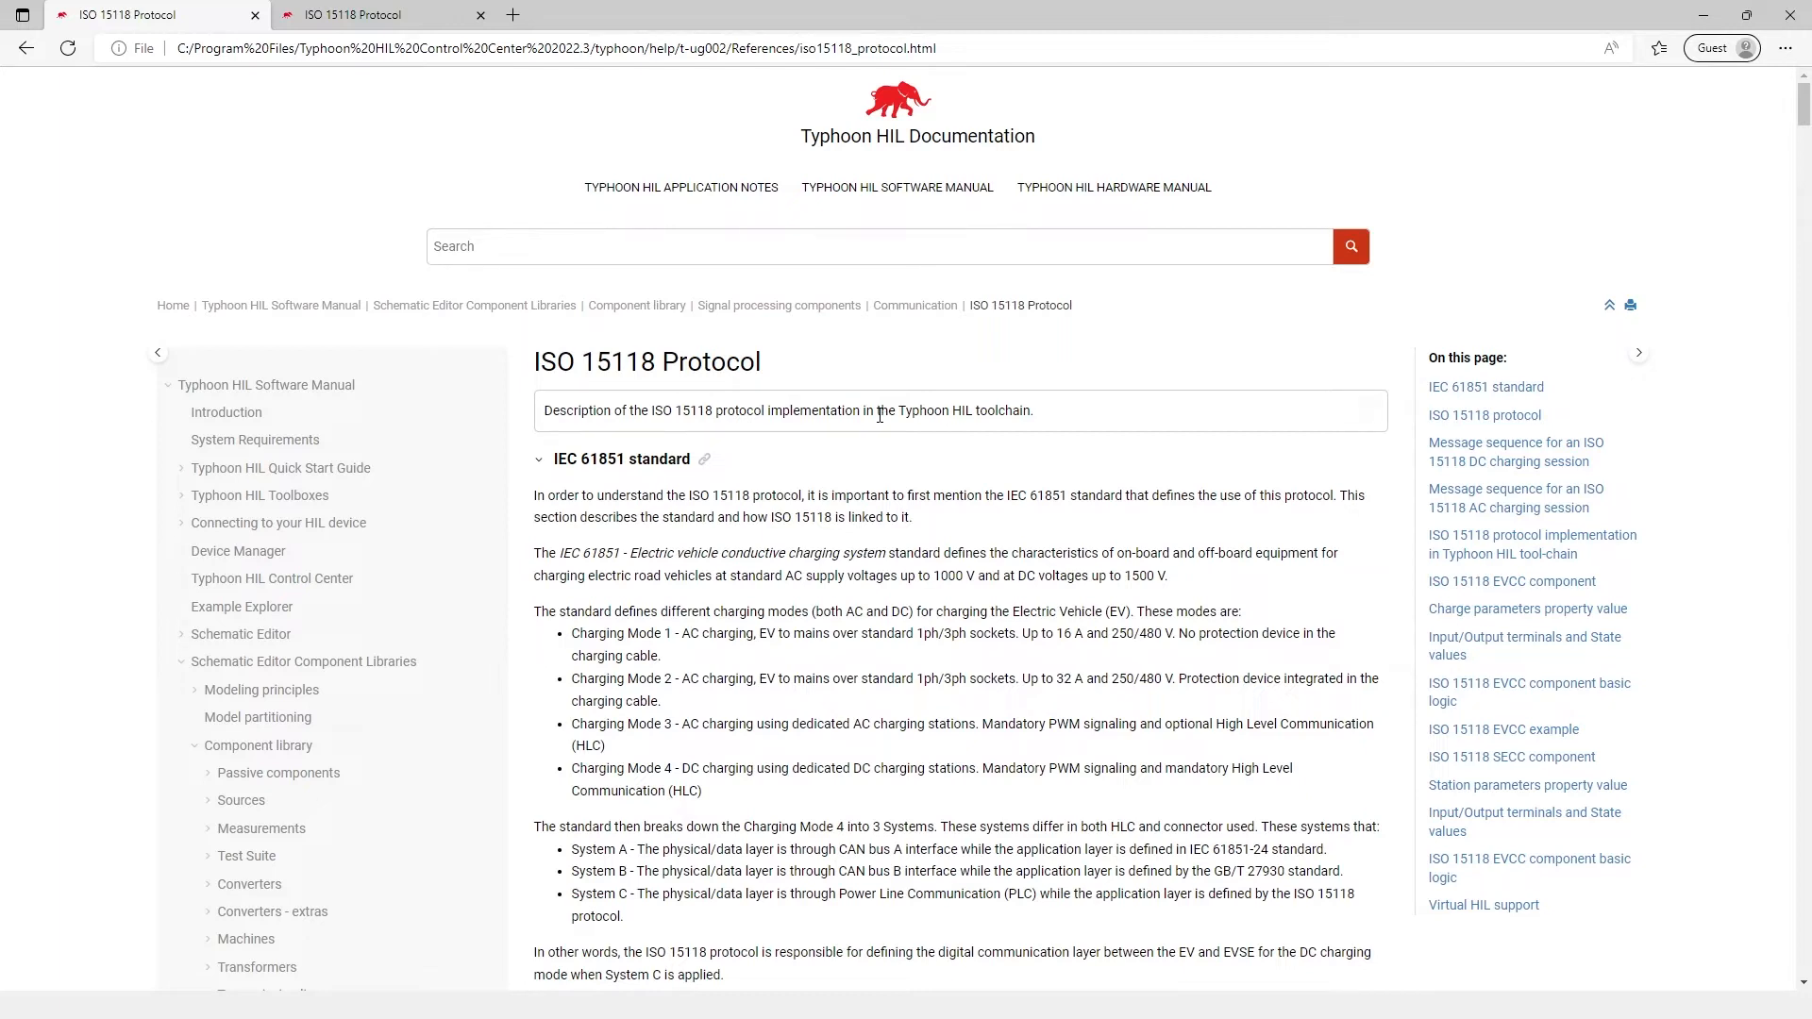
{"action": "left_click_drag", "start_coordinate": [682, 709], "coordinate": [545, 611]}
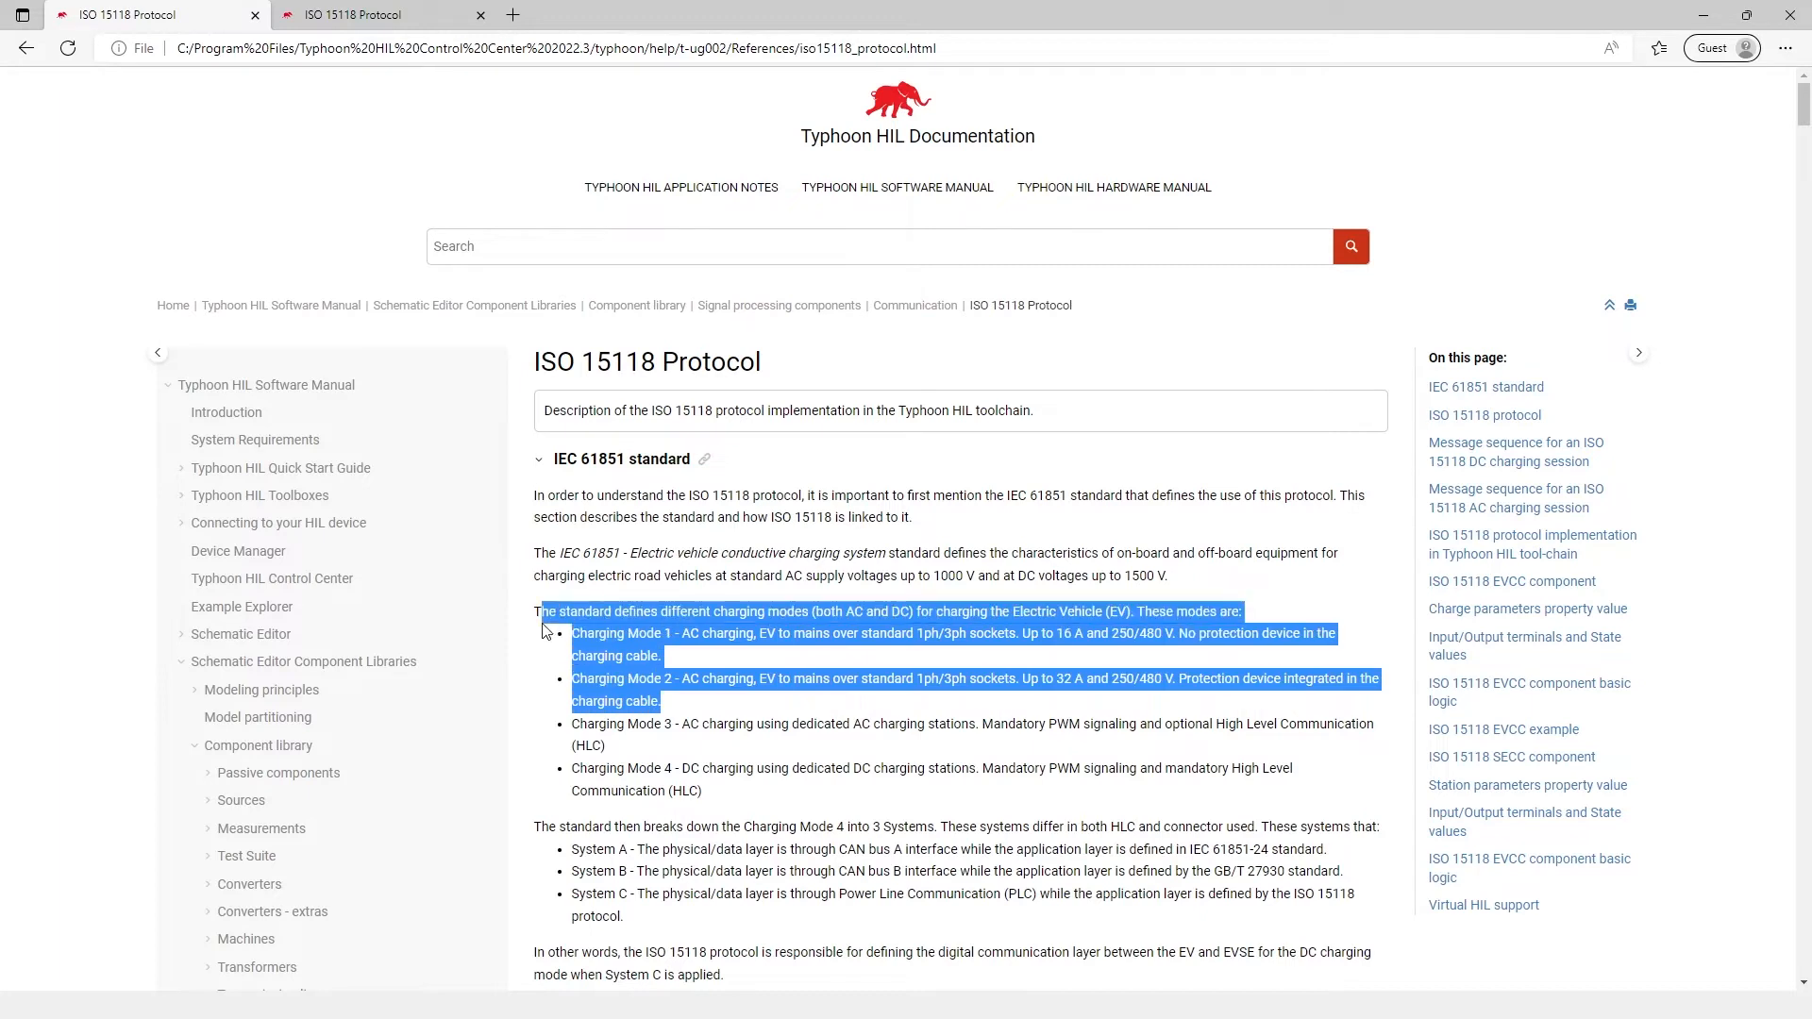
{"action": "left_click", "coordinate": [651, 661]}
{"action": "left_click_drag", "start_coordinate": [732, 797], "coordinate": [564, 752]}
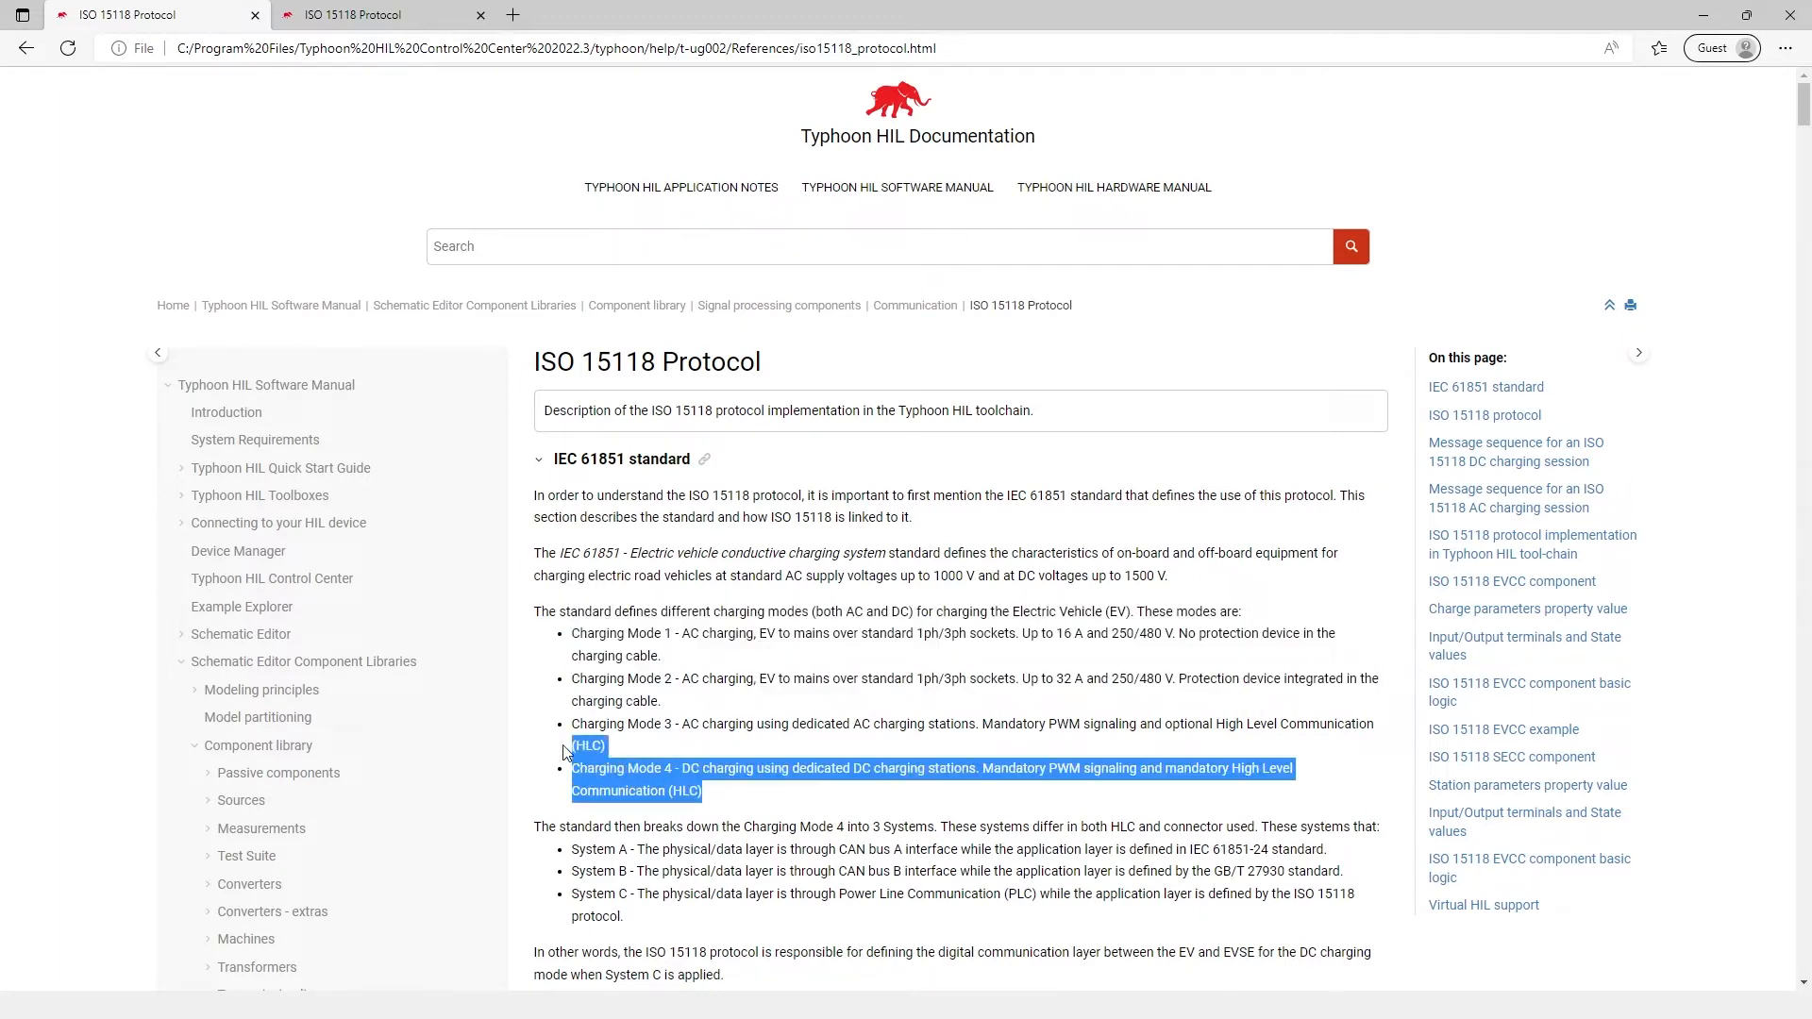
{"action": "left_click", "coordinate": [691, 785]}
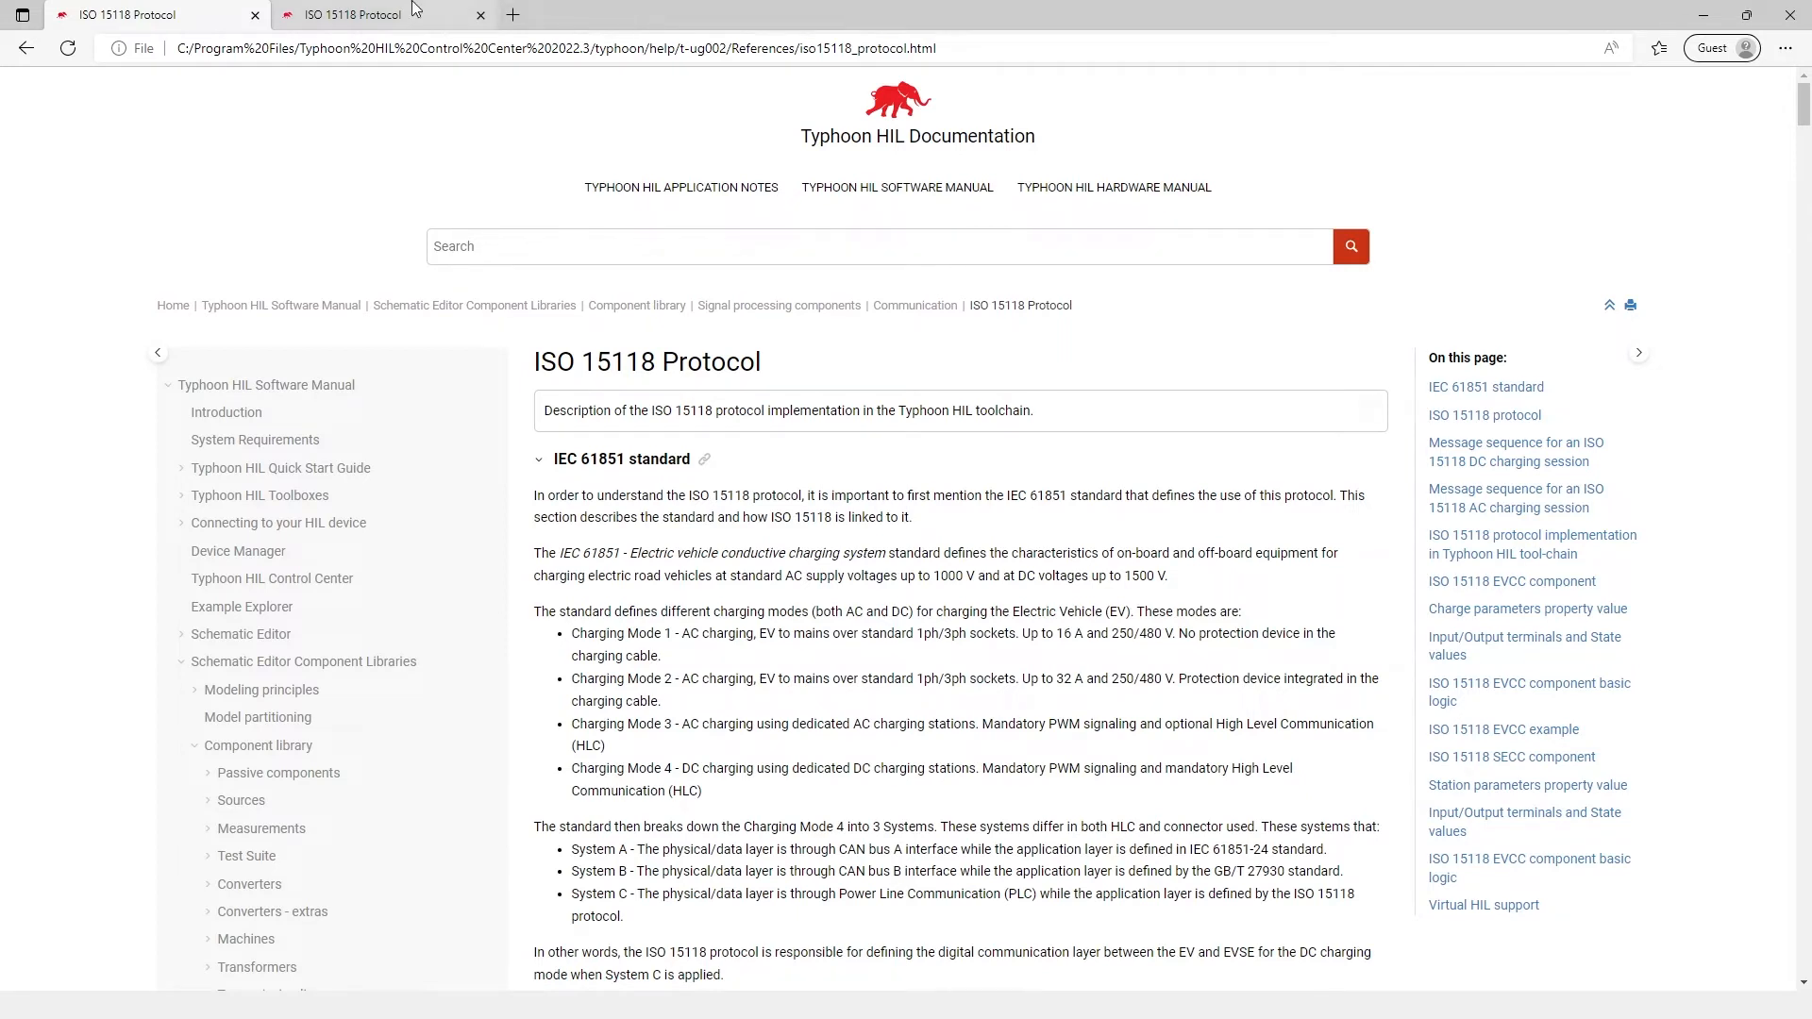
Switch to Schematic Editor and place an ISO 15118 SECC component from the EV Charging library in the new schematic.
{"action": "left_click", "coordinate": [1703, 15]}
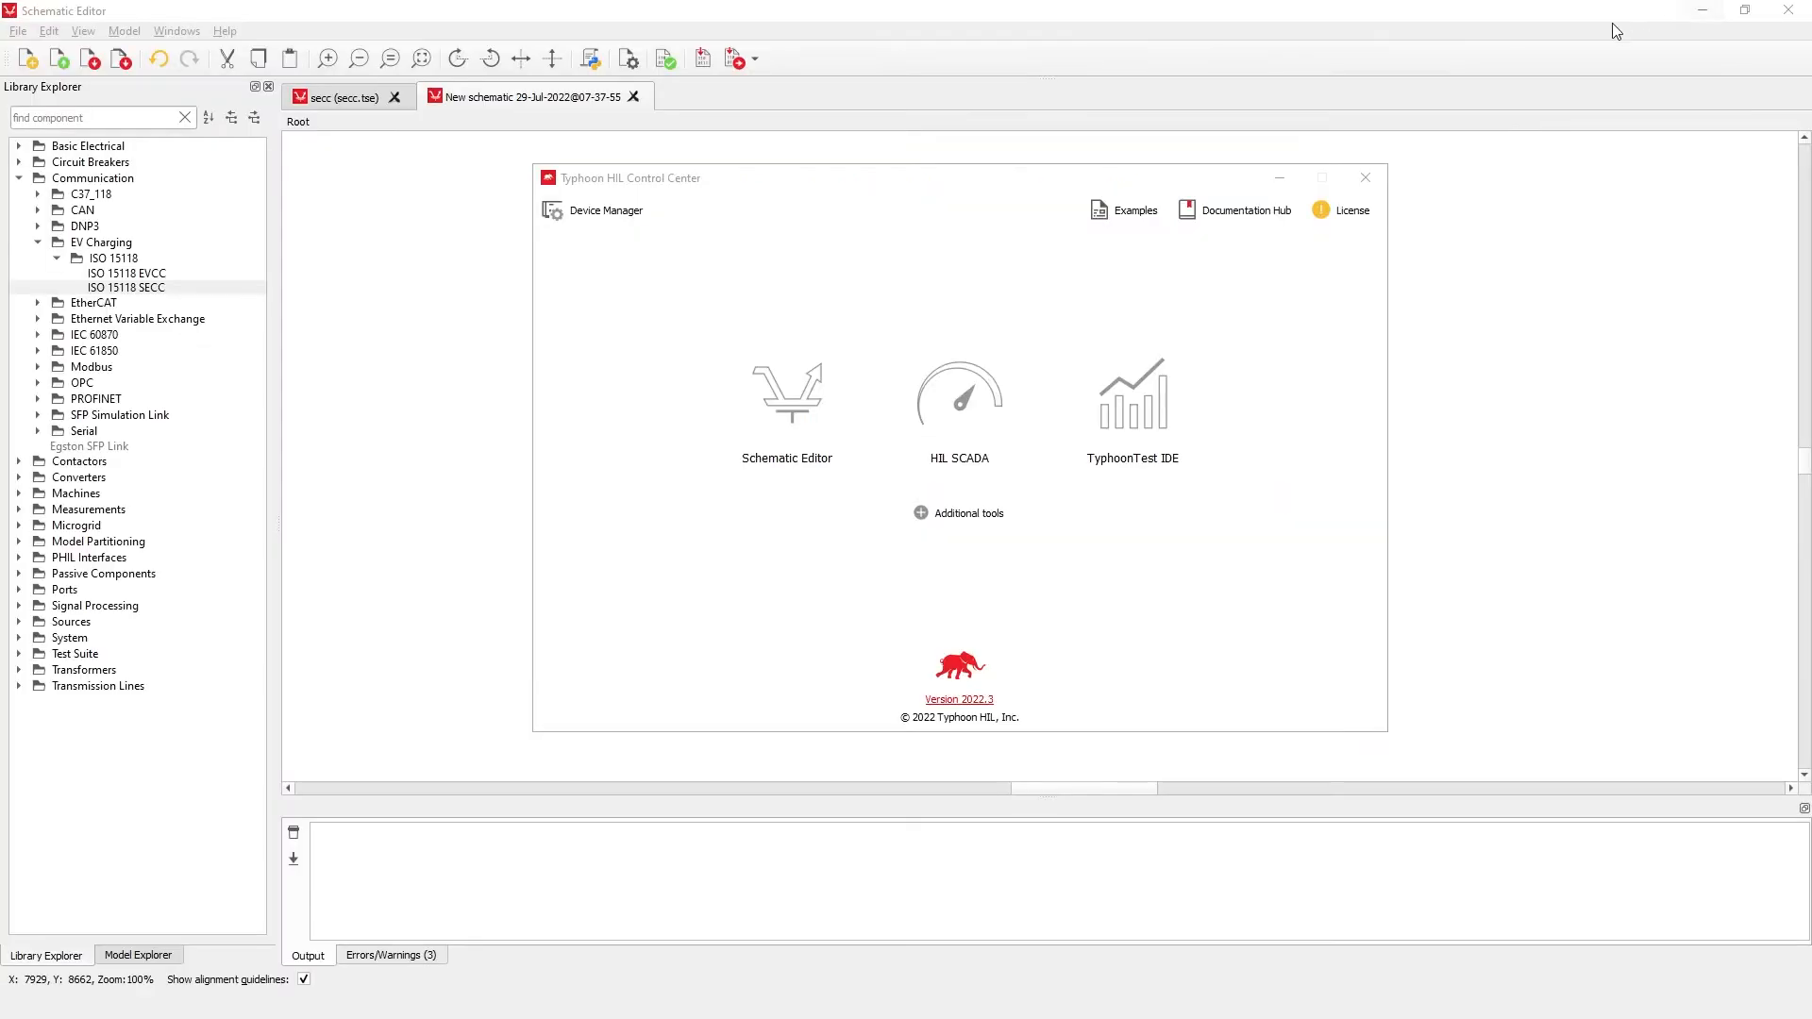
{"action": "left_click", "coordinate": [404, 202]}
{"action": "left_click_drag", "start_coordinate": [141, 288], "coordinate": [951, 435]}
{"action": "left_click", "coordinate": [706, 398]}
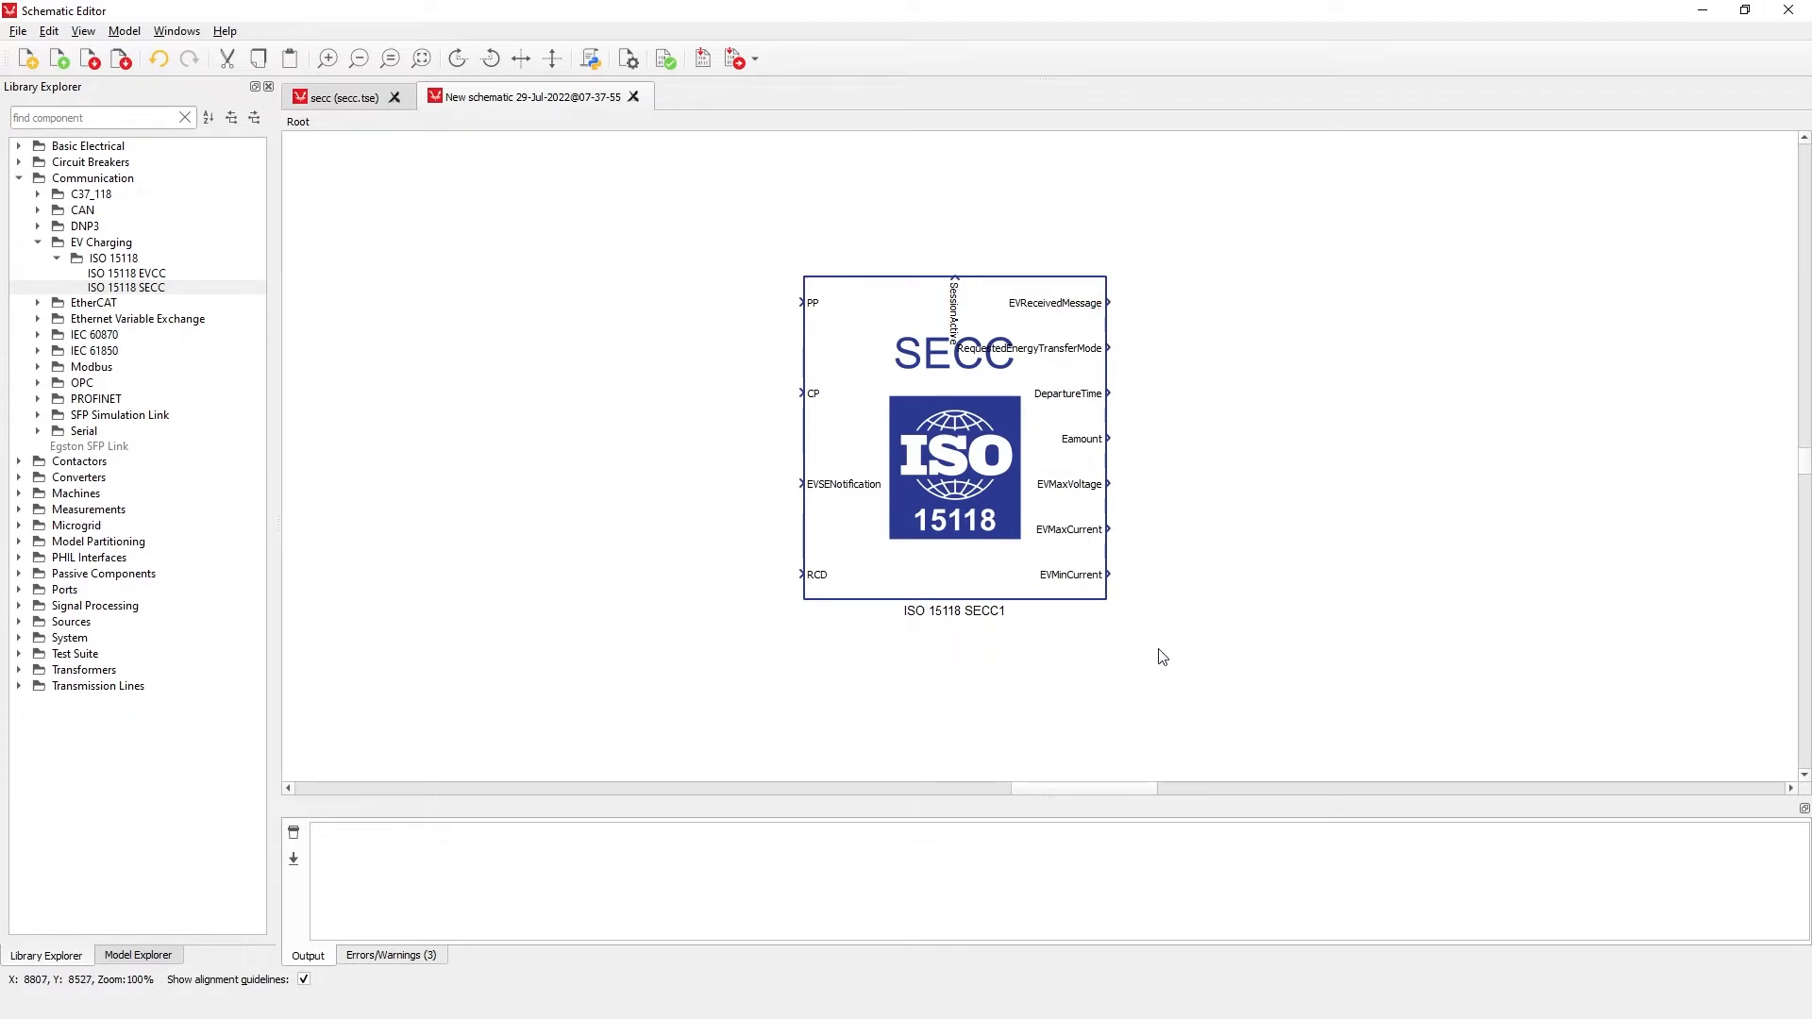
{"action": "left_click", "coordinate": [175, 285]}
{"action": "left_click", "coordinate": [166, 275]}
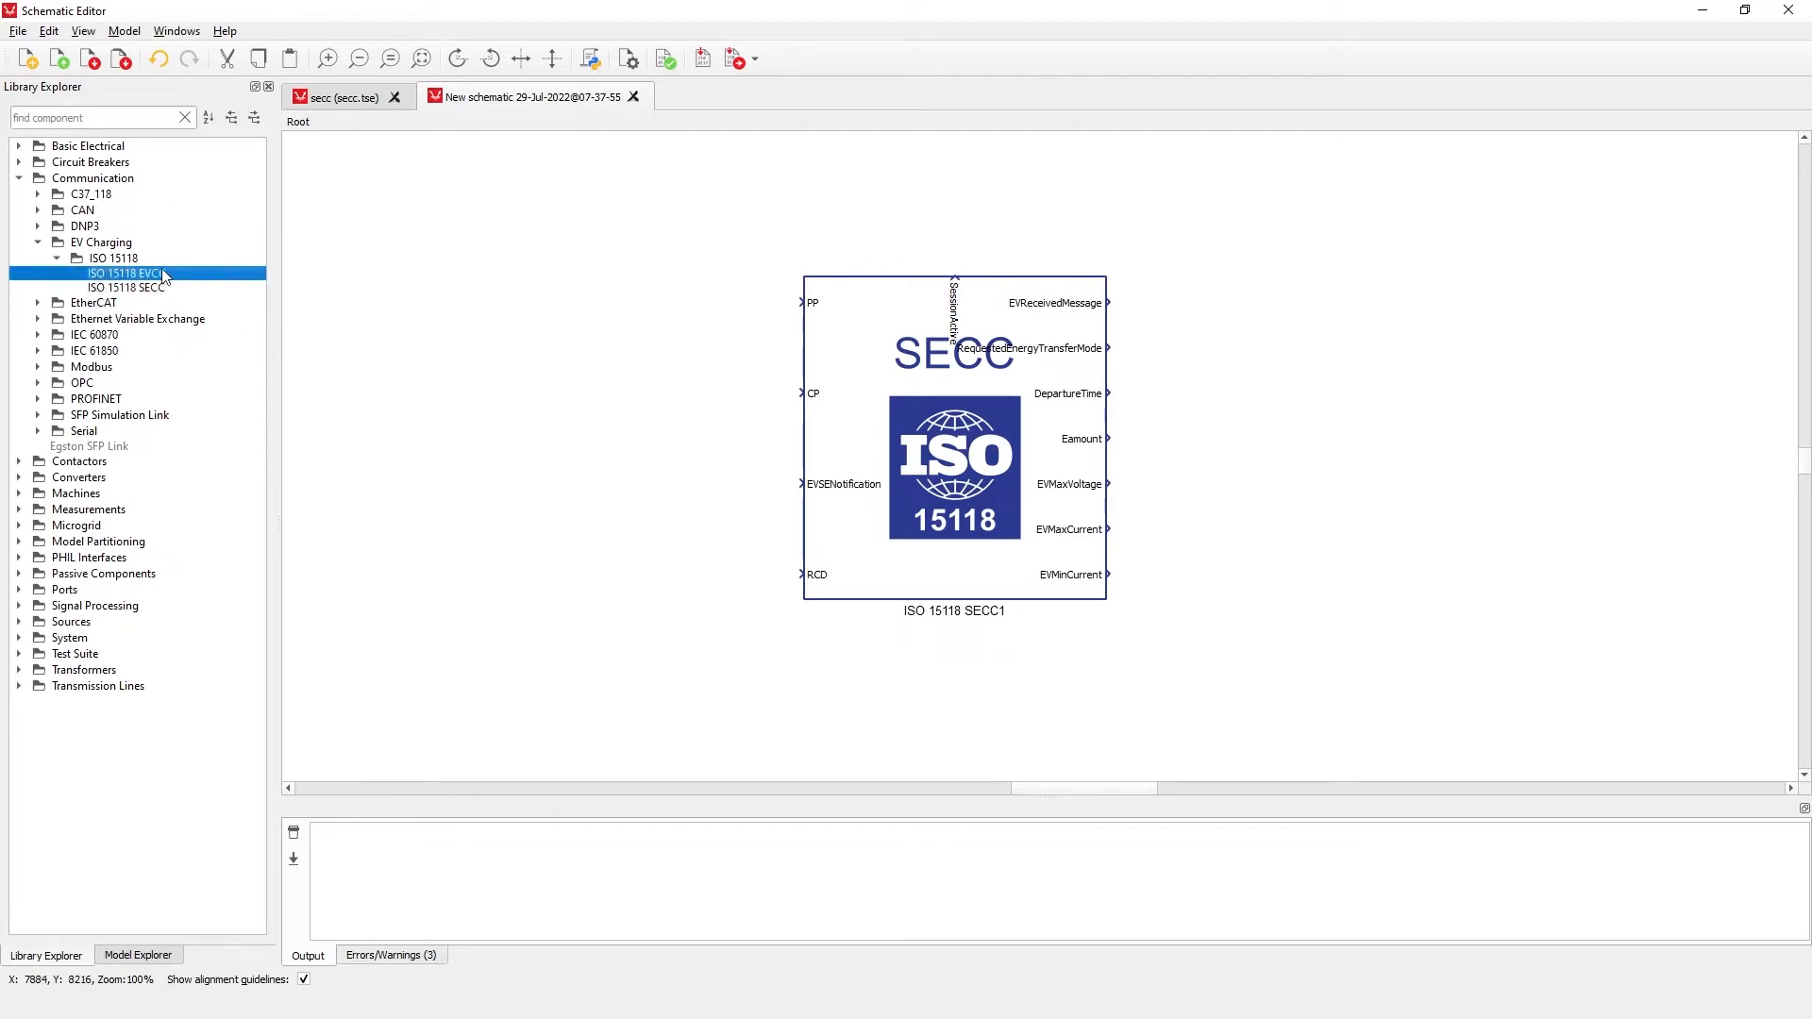
{"action": "left_click", "coordinate": [585, 394]}
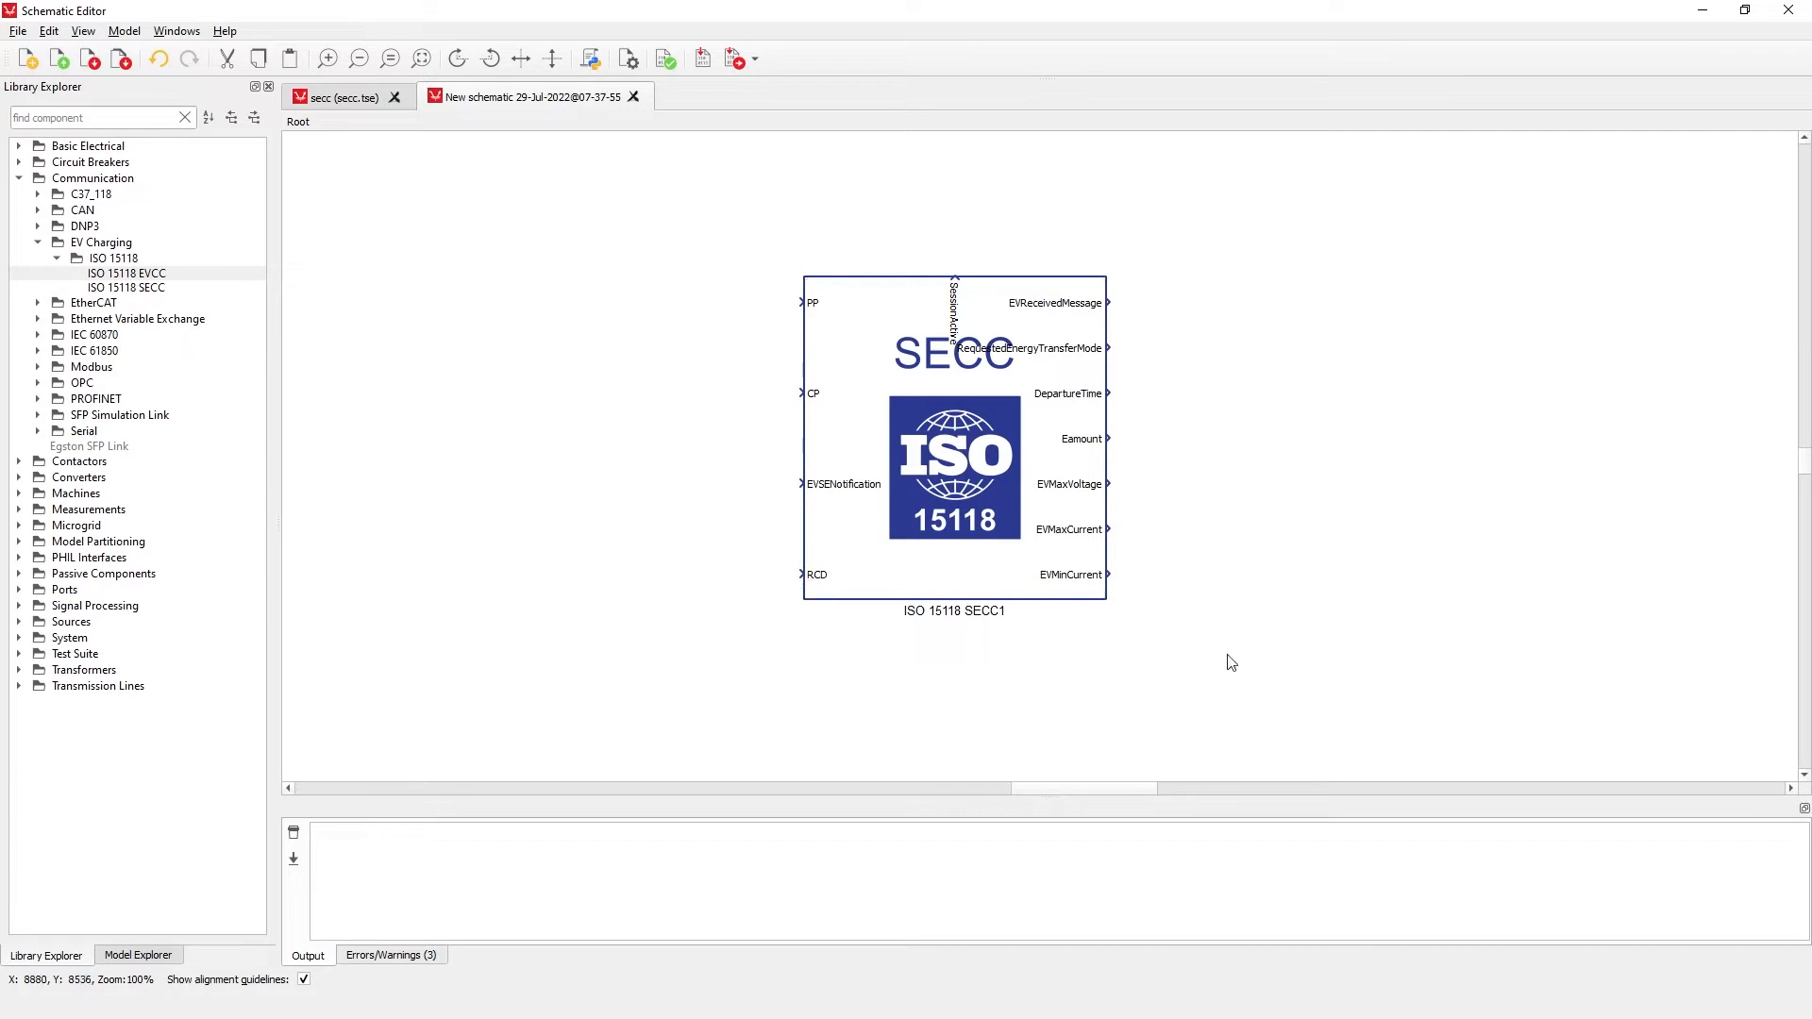
Review the nominal voltage and max current station parameters of the SECC component and open its help page.
{"action": "double_click", "coordinate": [1000, 475]}
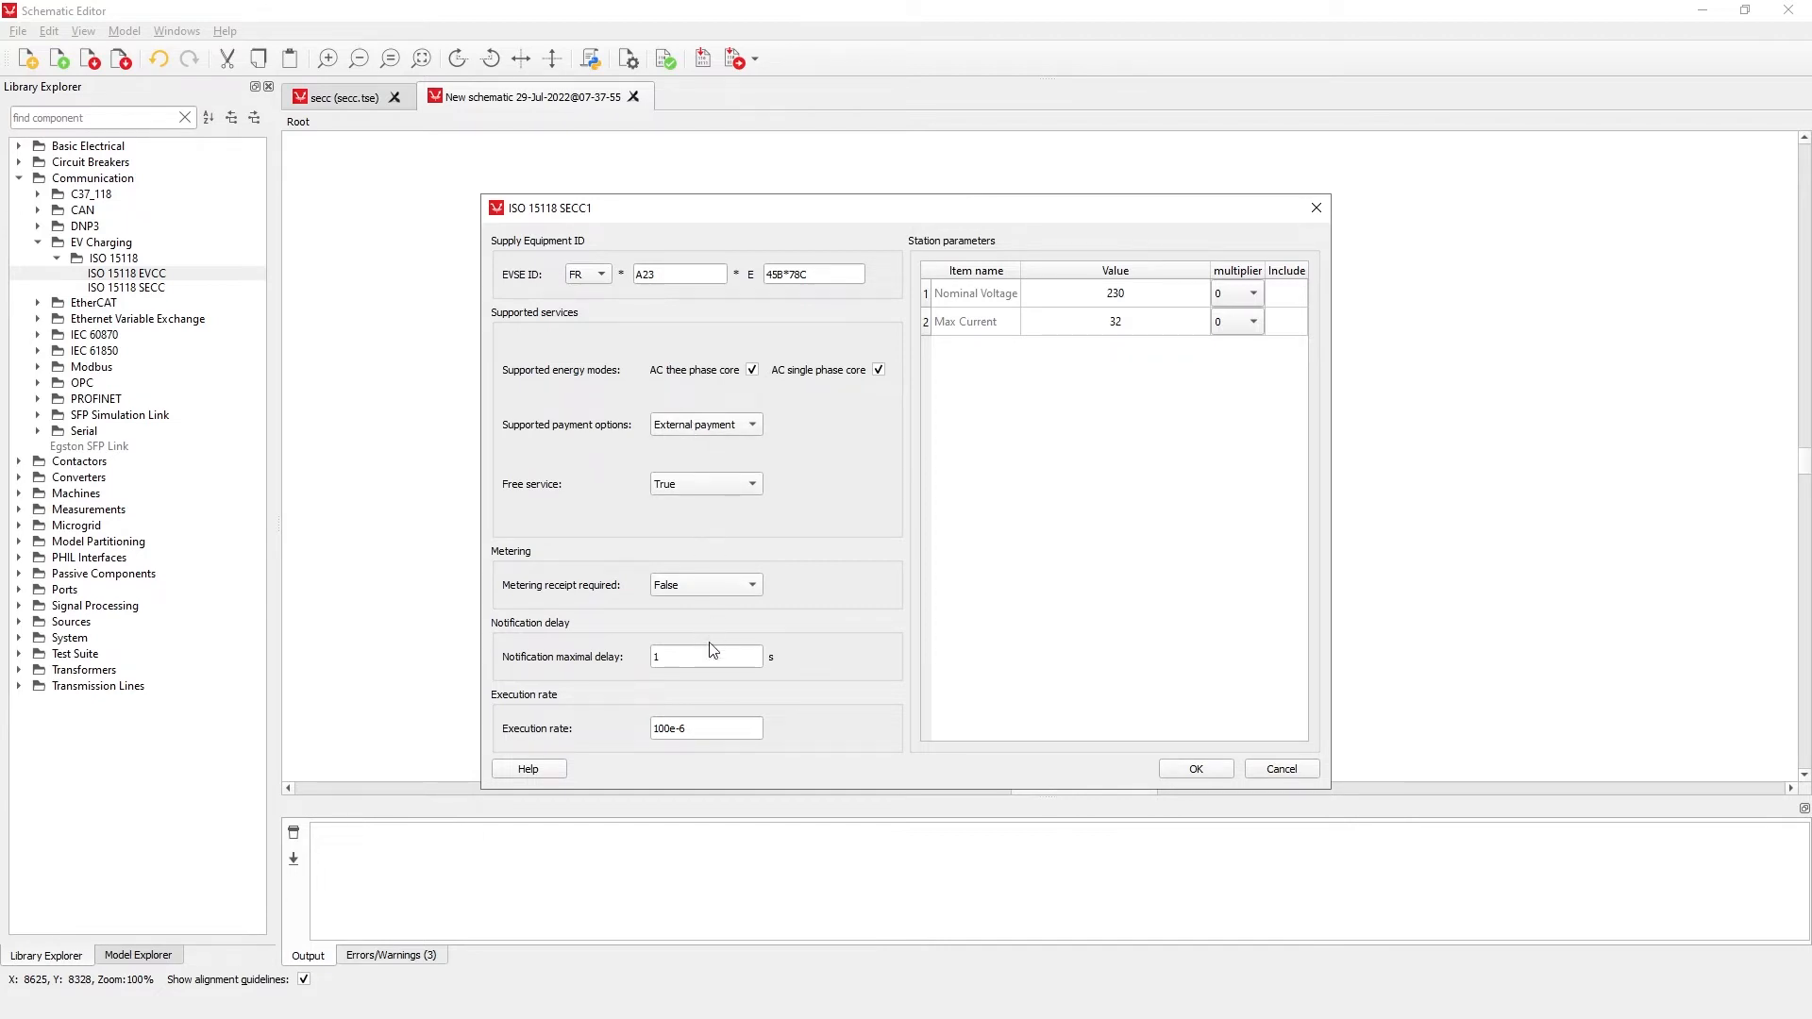
{"action": "left_click", "coordinate": [1123, 302]}
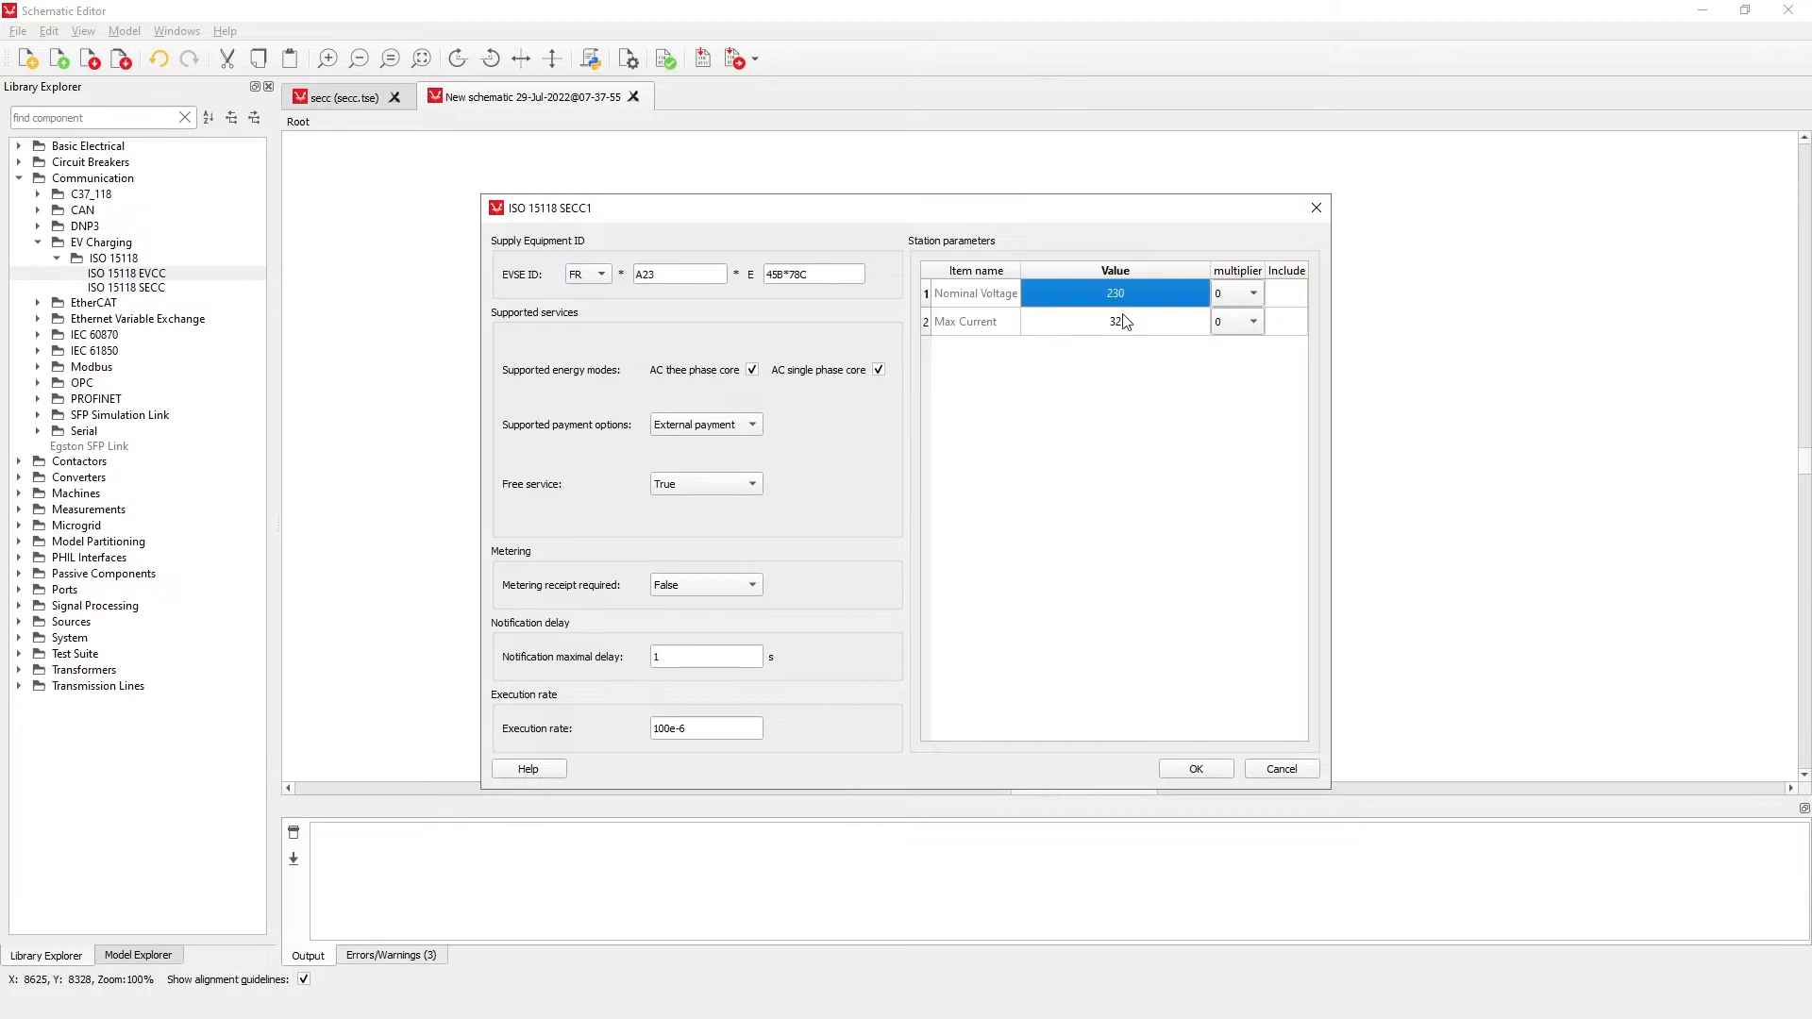
{"action": "left_click", "coordinate": [1123, 319]}
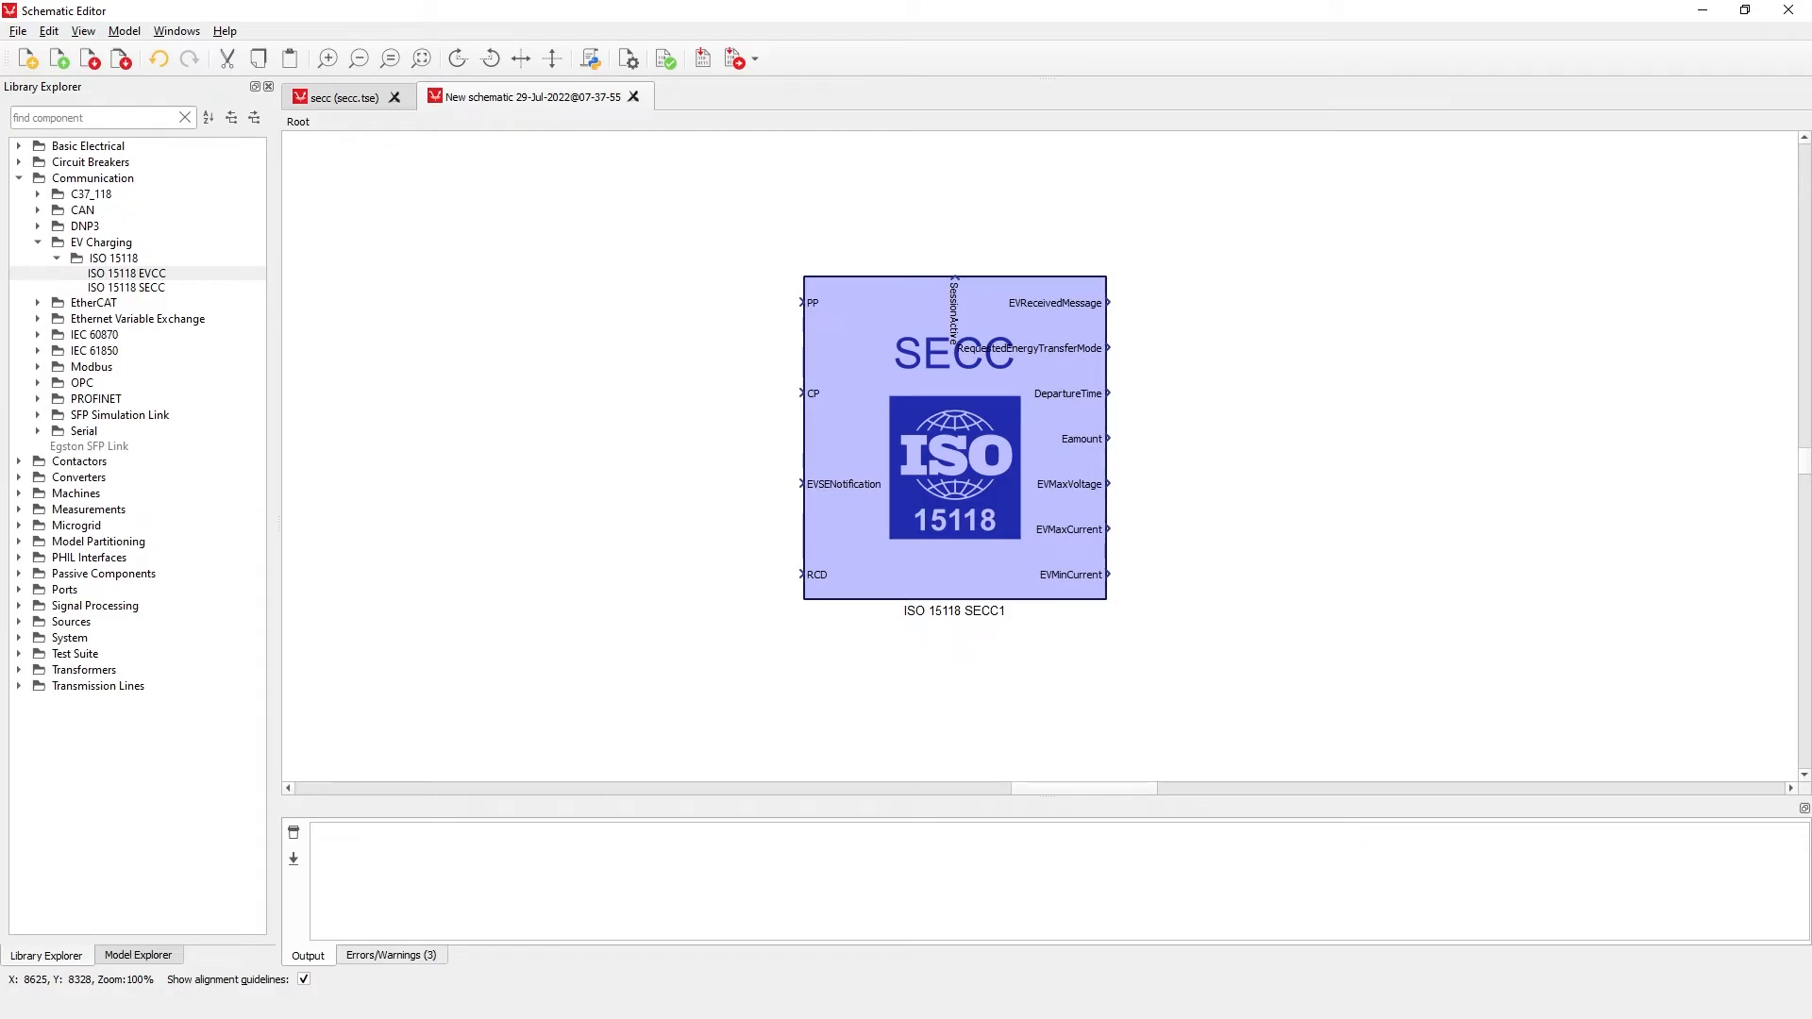
{"action": "left_click", "coordinate": [1223, 705]}
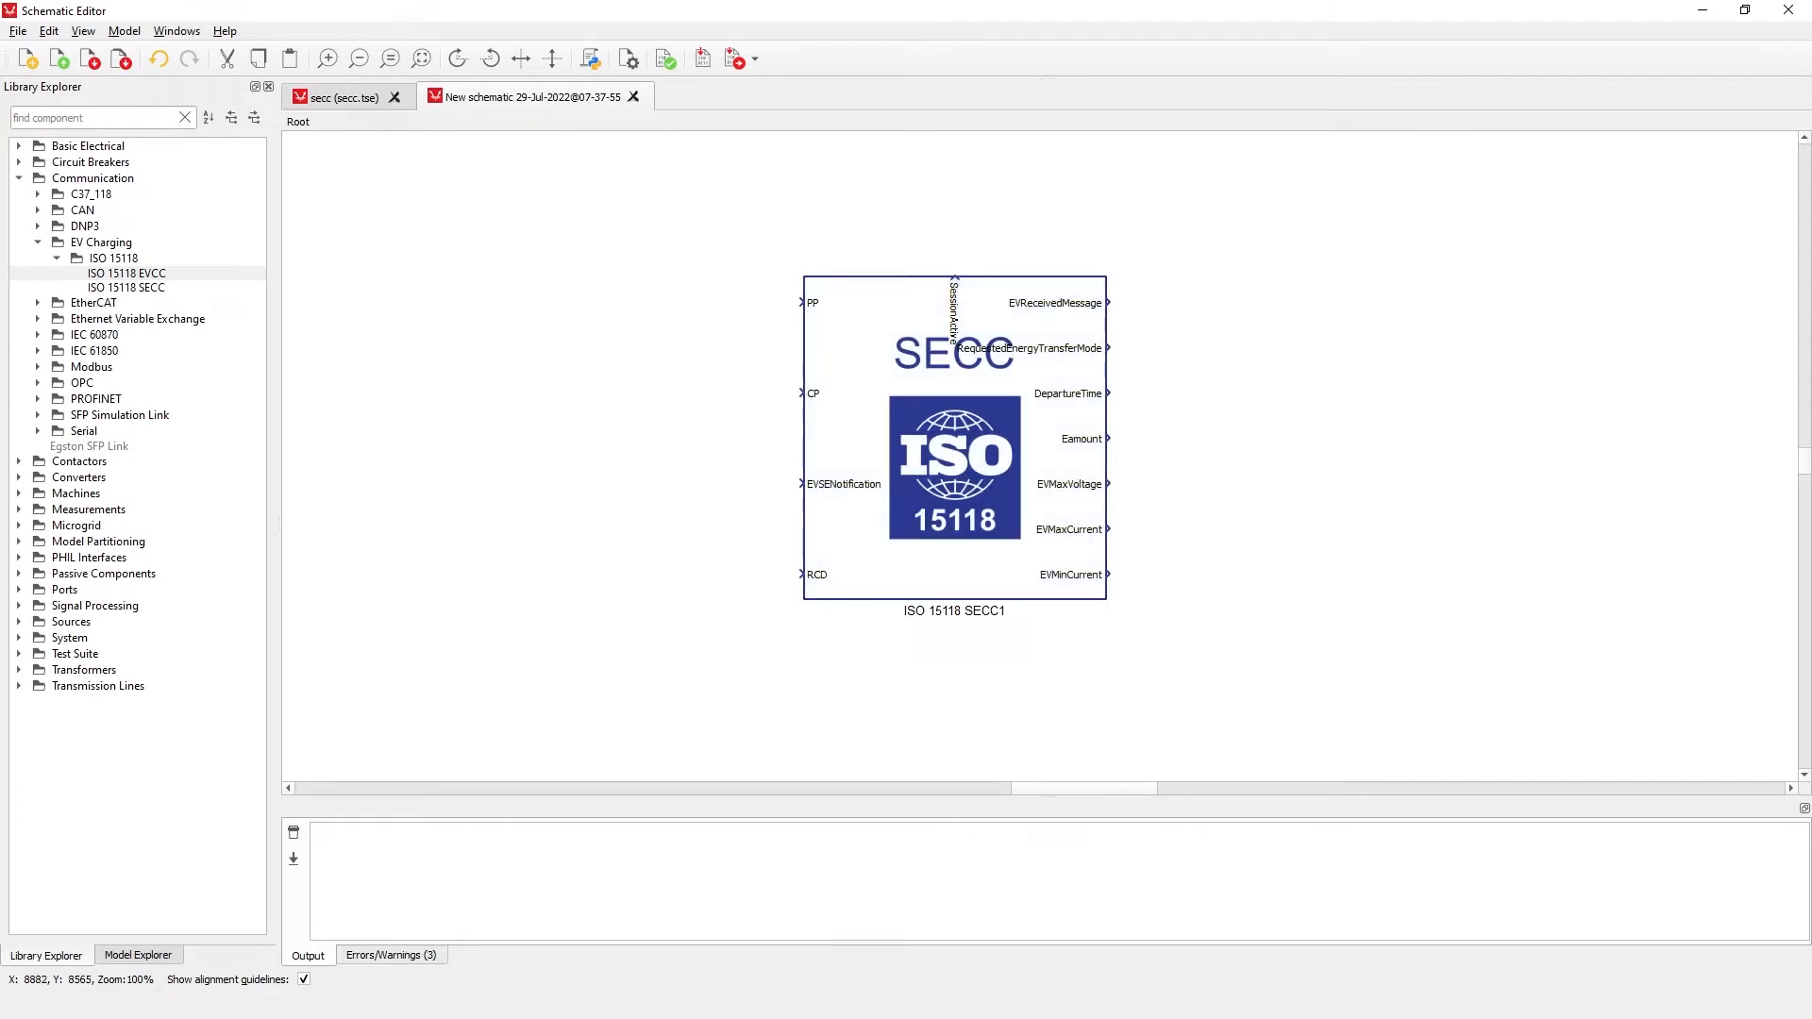
{"action": "double_click", "coordinate": [1002, 482]}
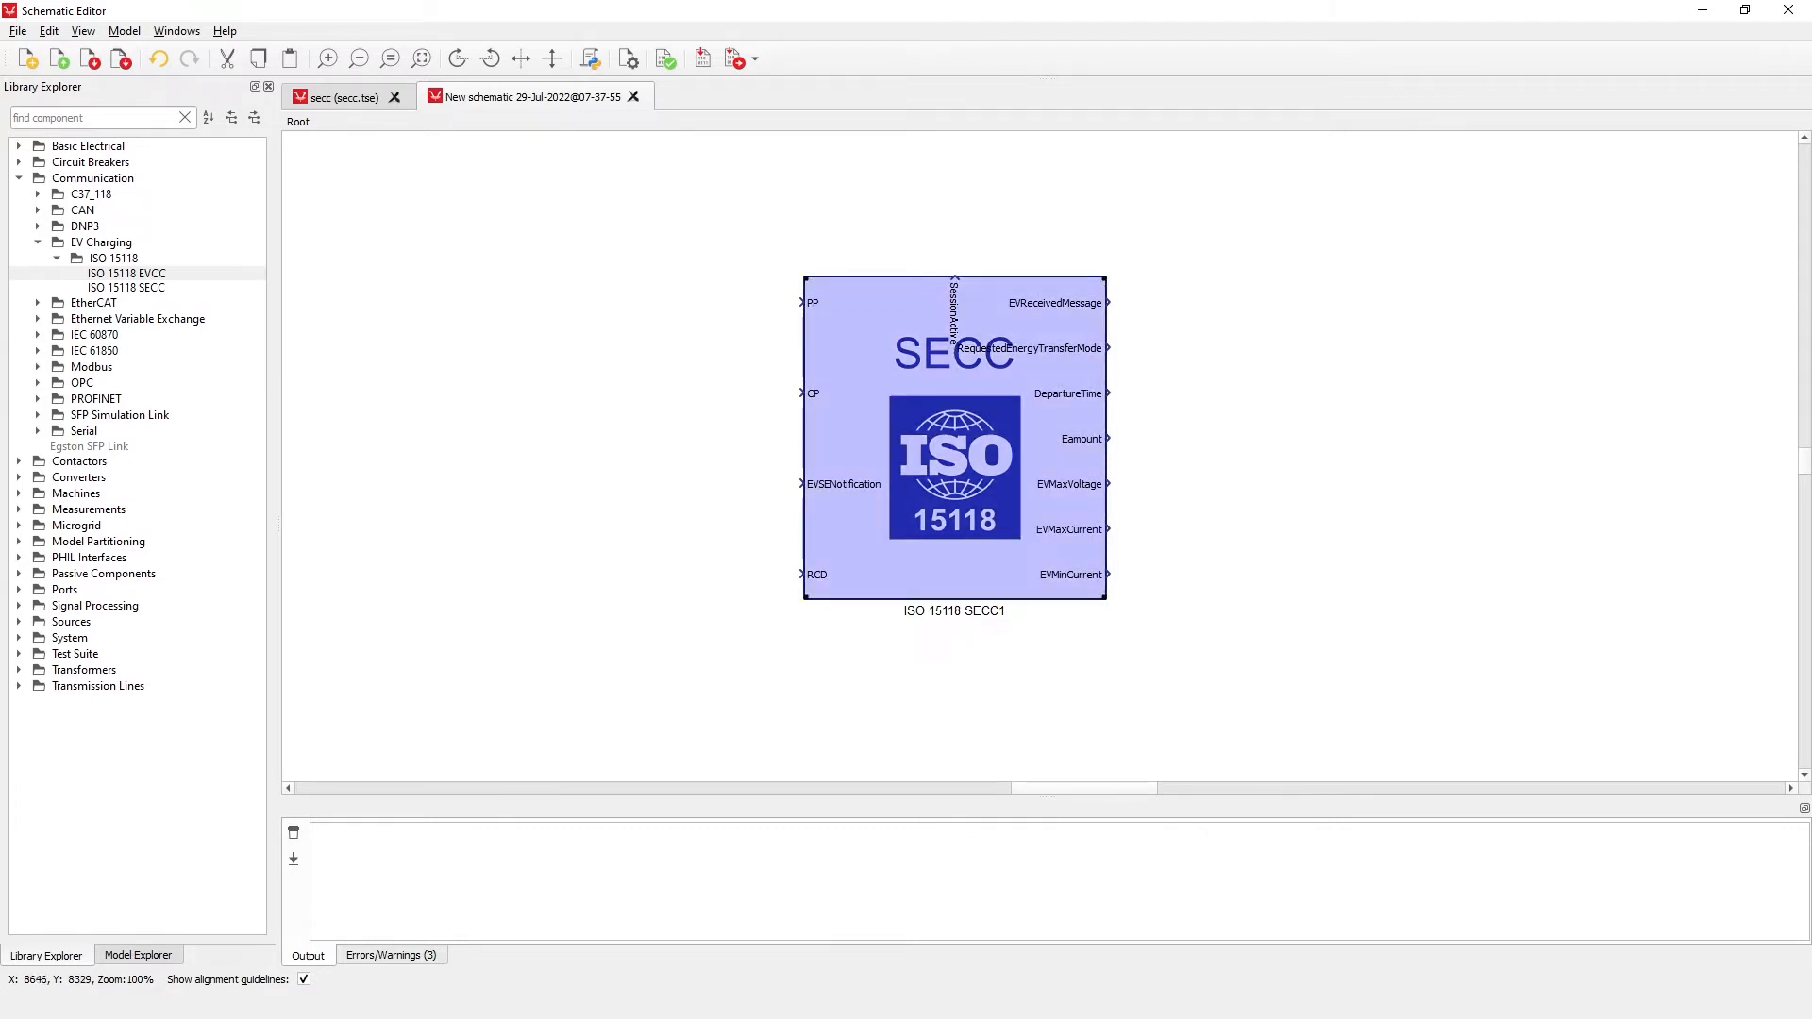
{"action": "left_click", "coordinate": [528, 769]}
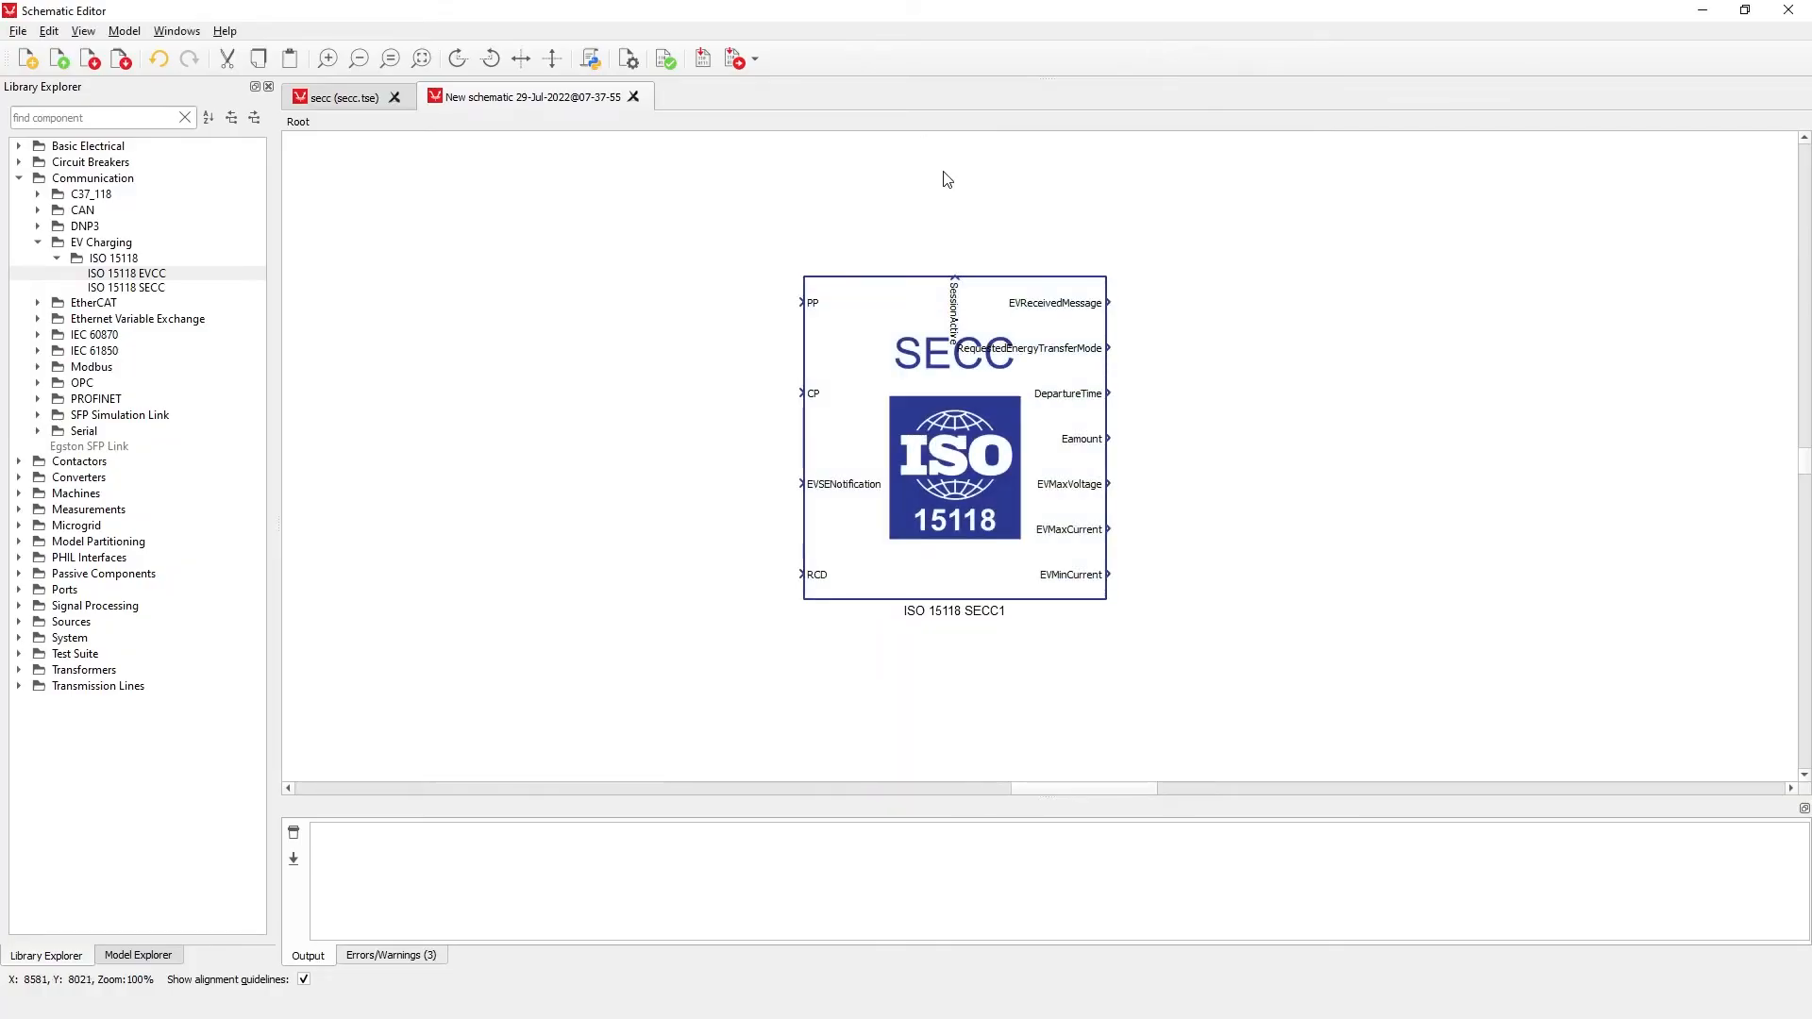
Show the secc.tse schematic and examine the SCADA inputs and output probes wired to the SECC component.
{"action": "left_click", "coordinate": [337, 98]}
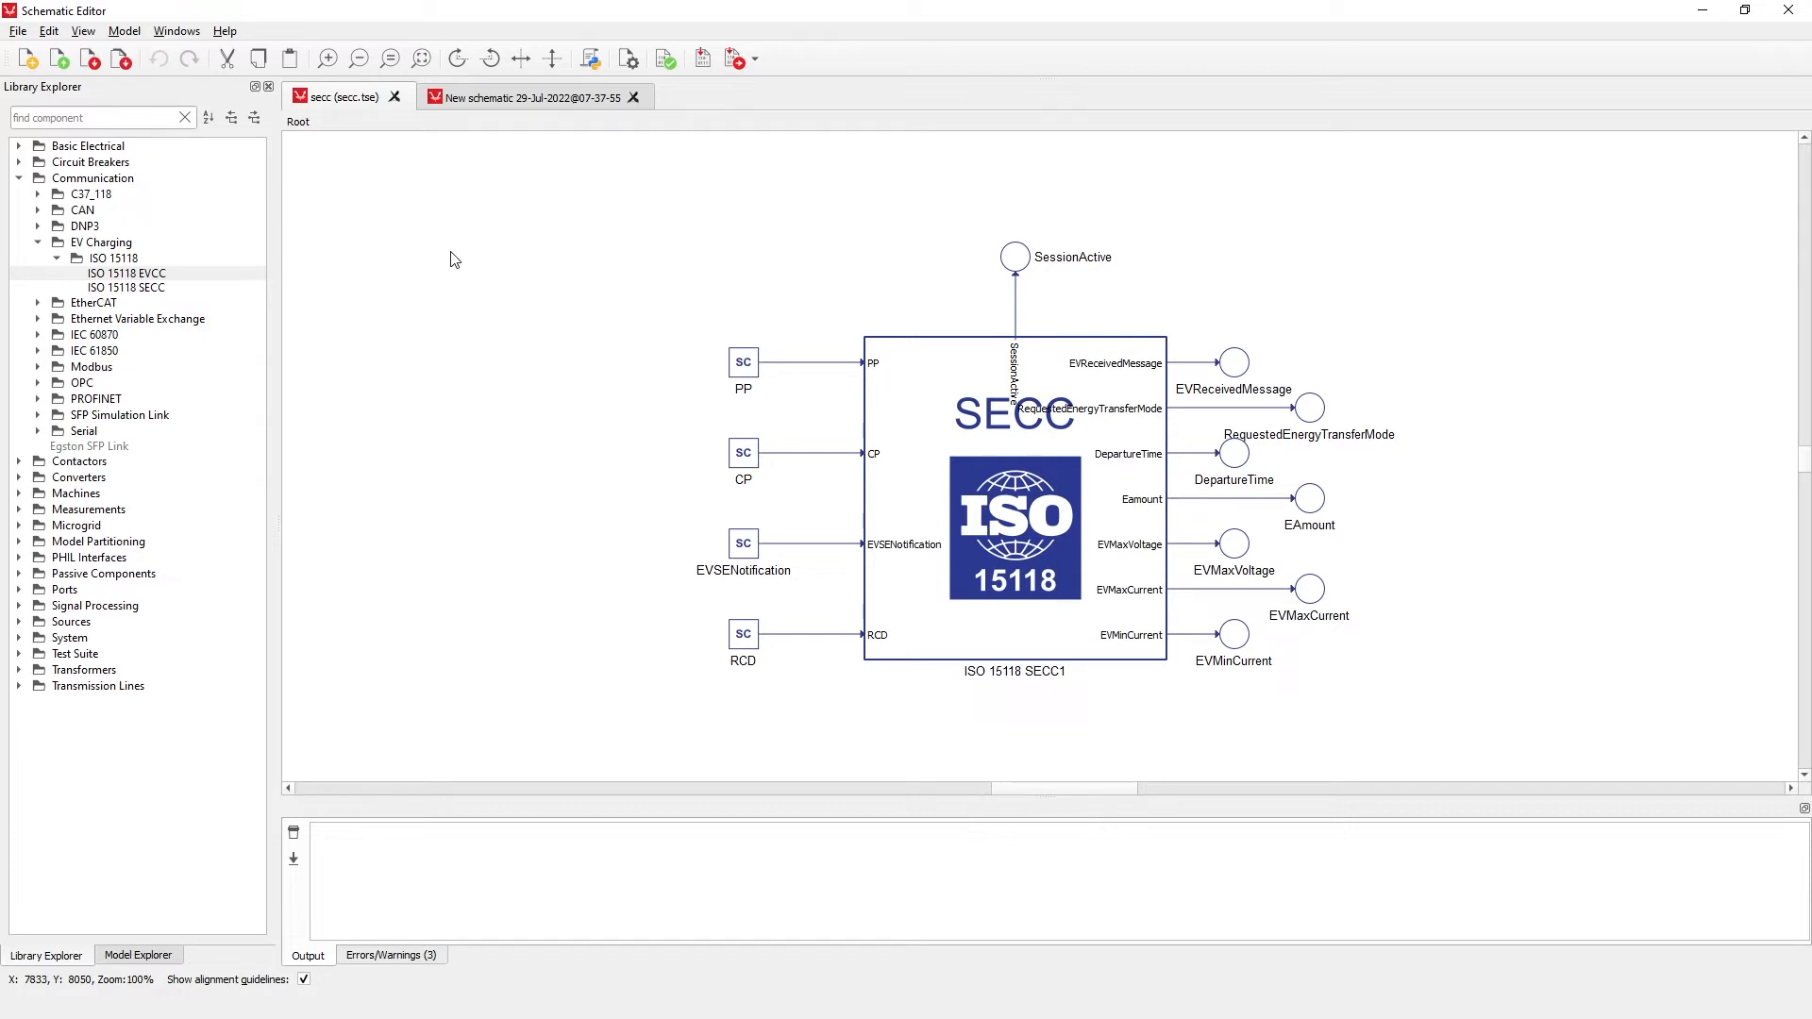
{"action": "left_click_drag", "start_coordinate": [492, 194], "coordinate": [826, 743]}
{"action": "left_click", "coordinate": [873, 665]}
{"action": "left_click_drag", "start_coordinate": [1186, 180], "coordinate": [1420, 741]}
{"action": "left_click", "coordinate": [1387, 680]}
Set the Nominal Voltage station parameter of the ISO 15118 SECC component in secc.tse to 235.
{"action": "double_click", "coordinate": [1095, 433]}
{"action": "double_click", "coordinate": [1130, 293]}
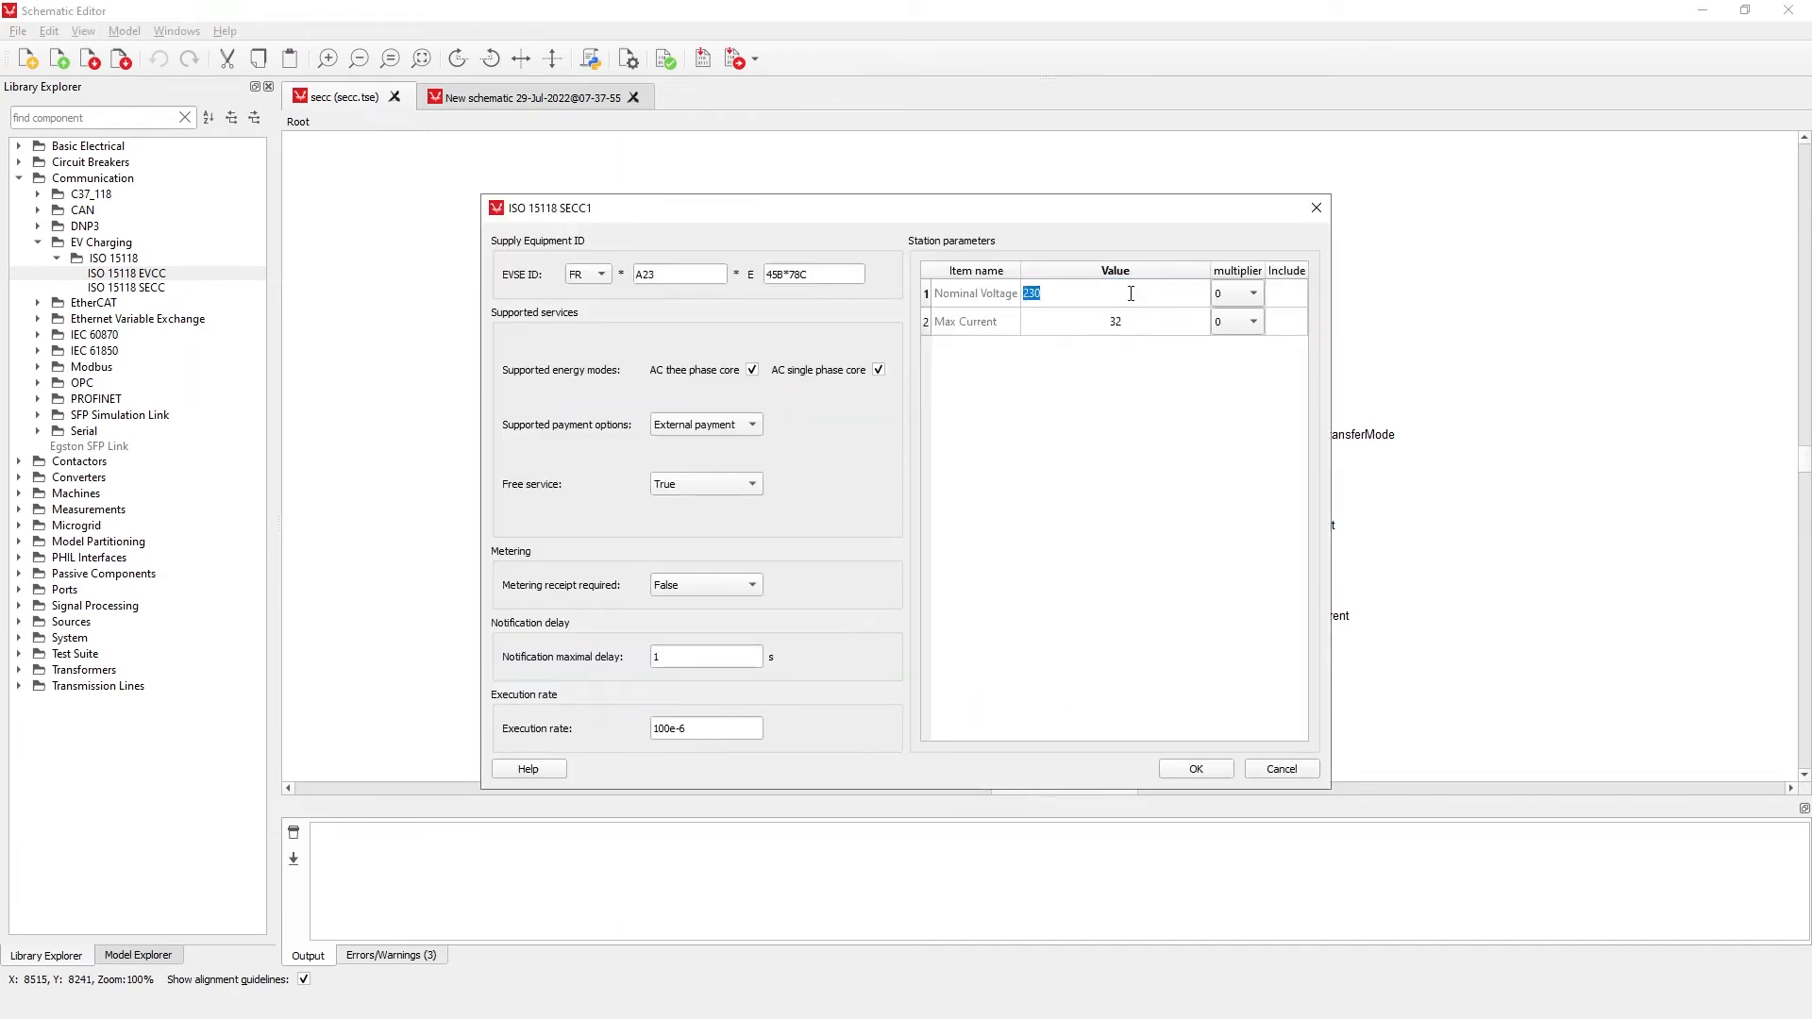
{"action": "type", "text": "235"}
{"action": "key", "text": "Return"}
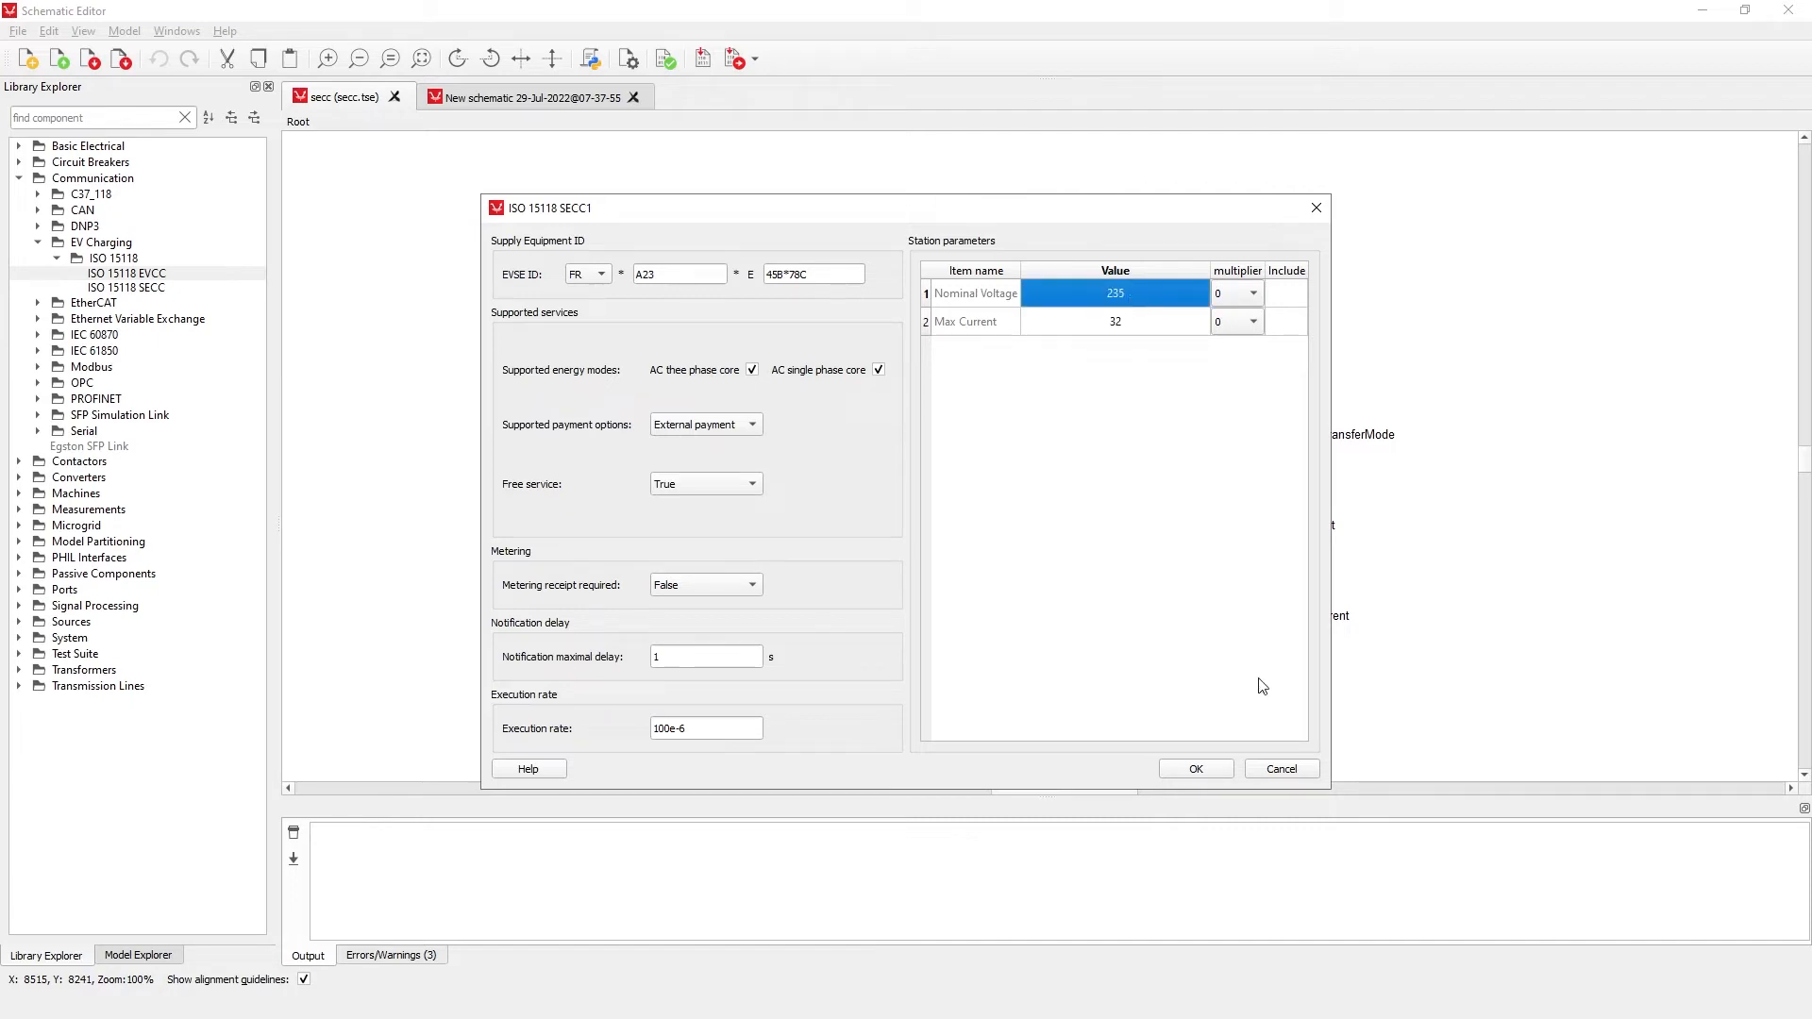
{"action": "left_click", "coordinate": [1206, 772]}
{"action": "left_click", "coordinate": [590, 324]}
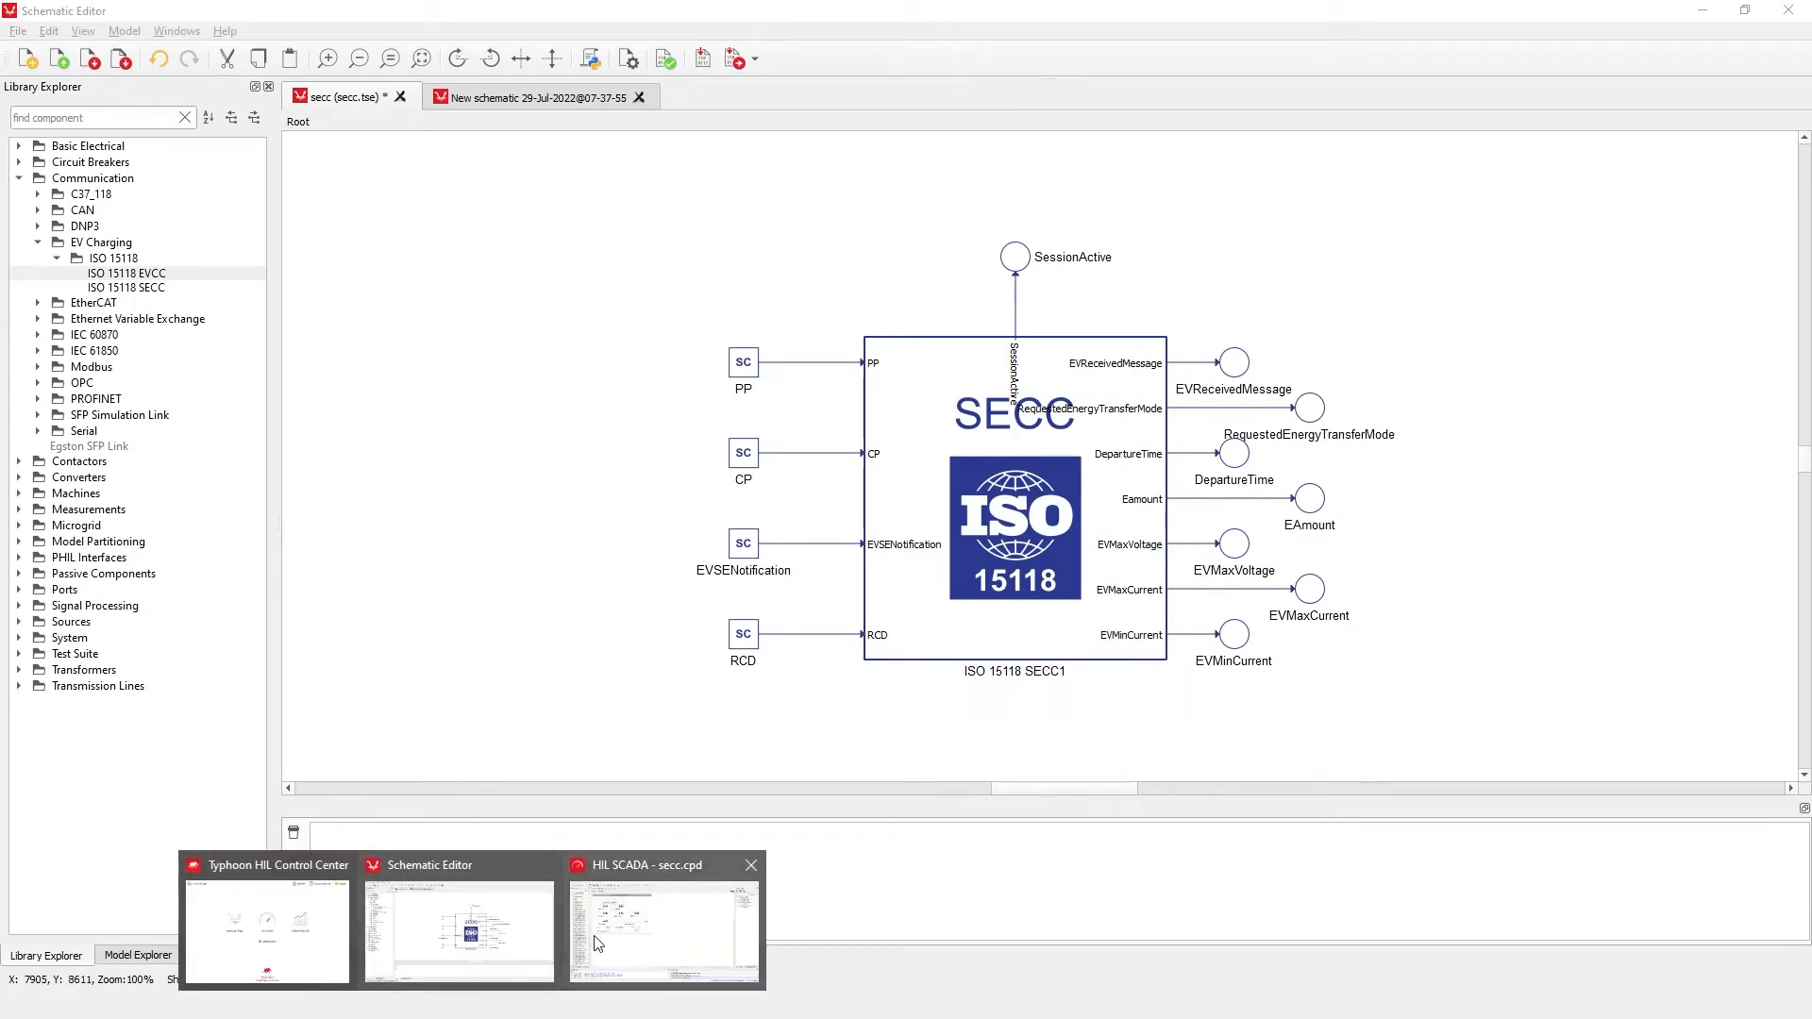
Switch to HIL SCADA and examine the energy mode, current and energy amount displays on the Electric Vehicle Charge Controller Panel.
{"action": "left_click", "coordinate": [632, 916]}
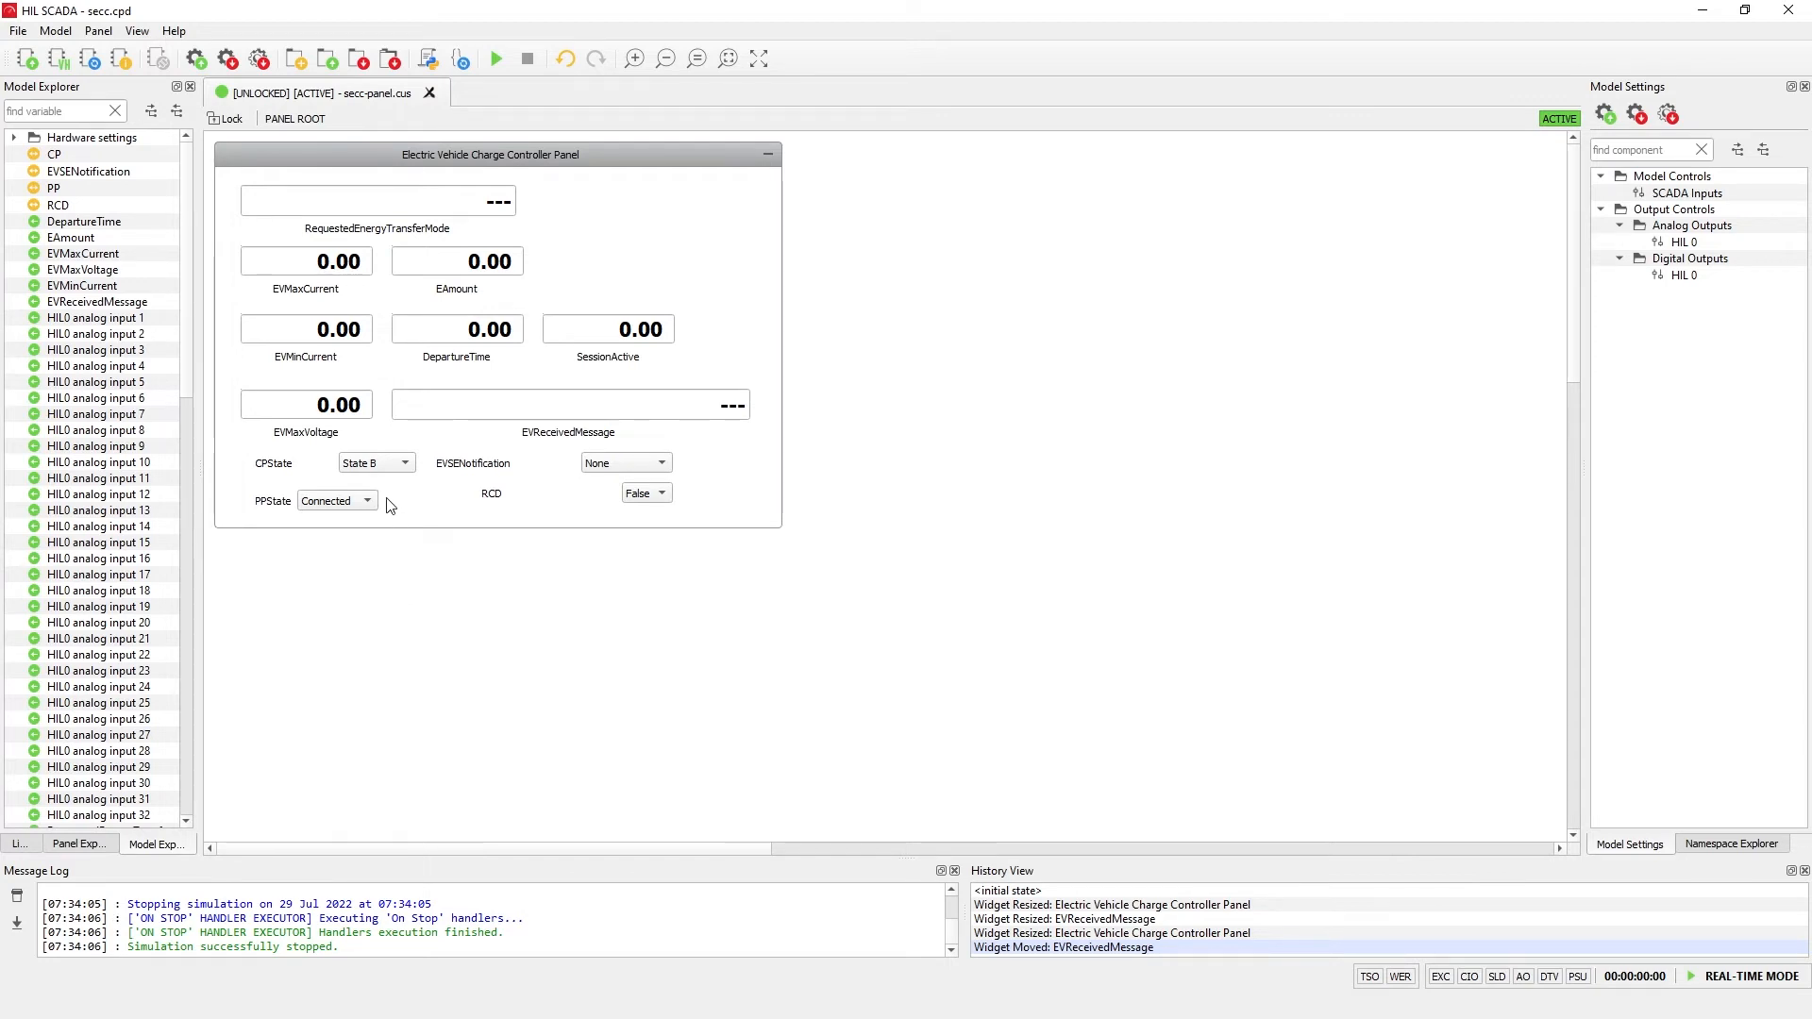
{"action": "left_click", "coordinate": [352, 238]}
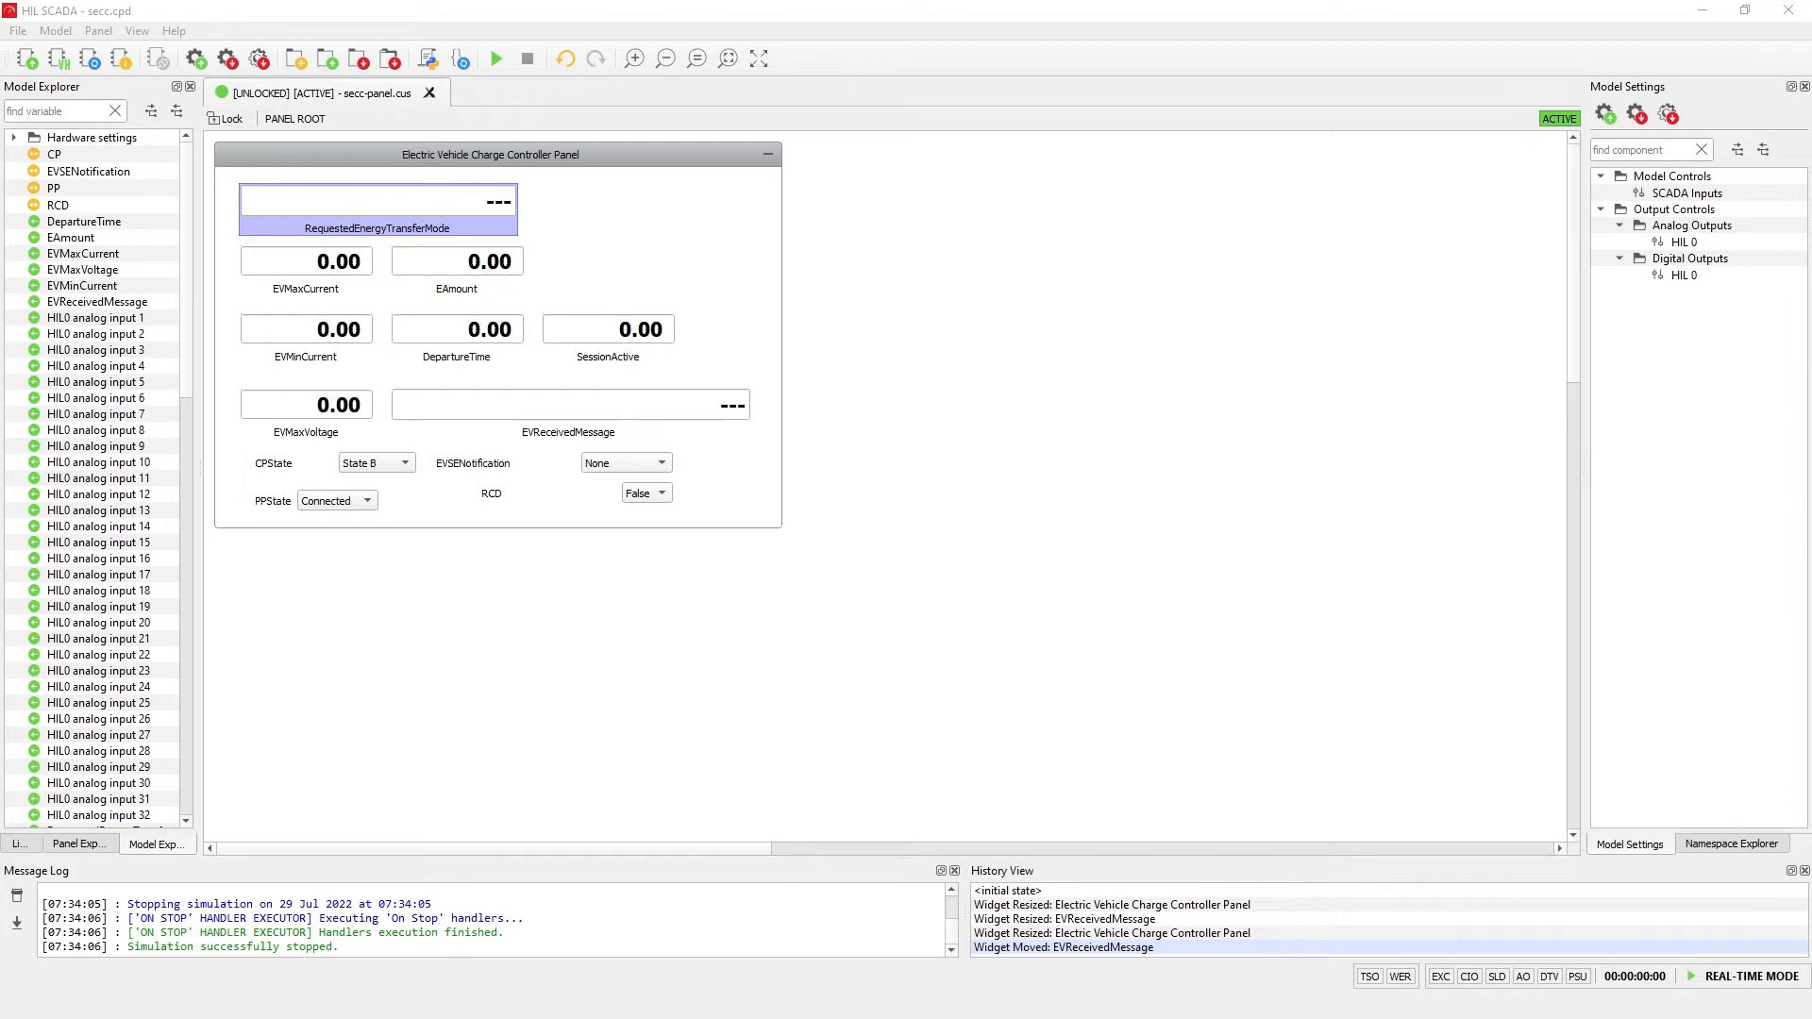
{"action": "left_click_drag", "start_coordinate": [350, 291], "coordinate": [319, 296]}
{"action": "left_click", "coordinate": [477, 294]}
{"action": "left_click", "coordinate": [342, 356]}
{"action": "left_click", "coordinate": [488, 547]}
Set CPState to State A and PPState to Connected on the charge controller panel.
{"action": "left_click", "coordinate": [405, 463]}
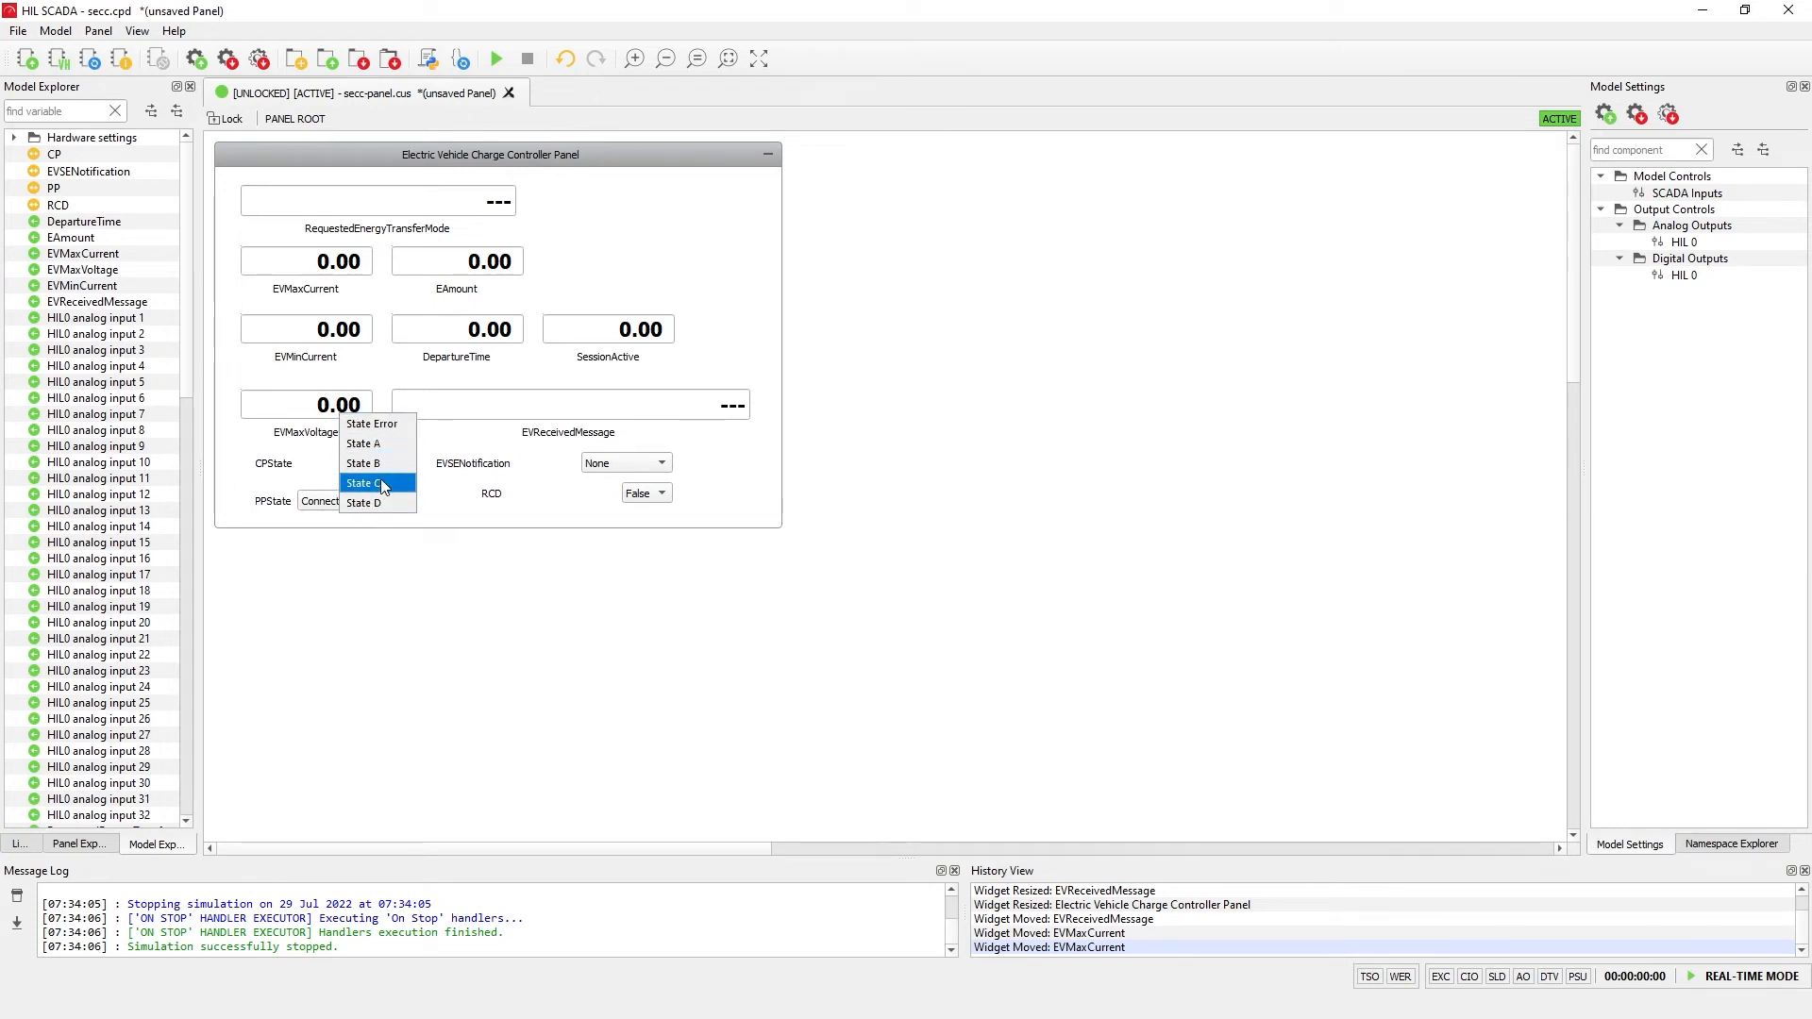
{"action": "left_click", "coordinate": [378, 445]}
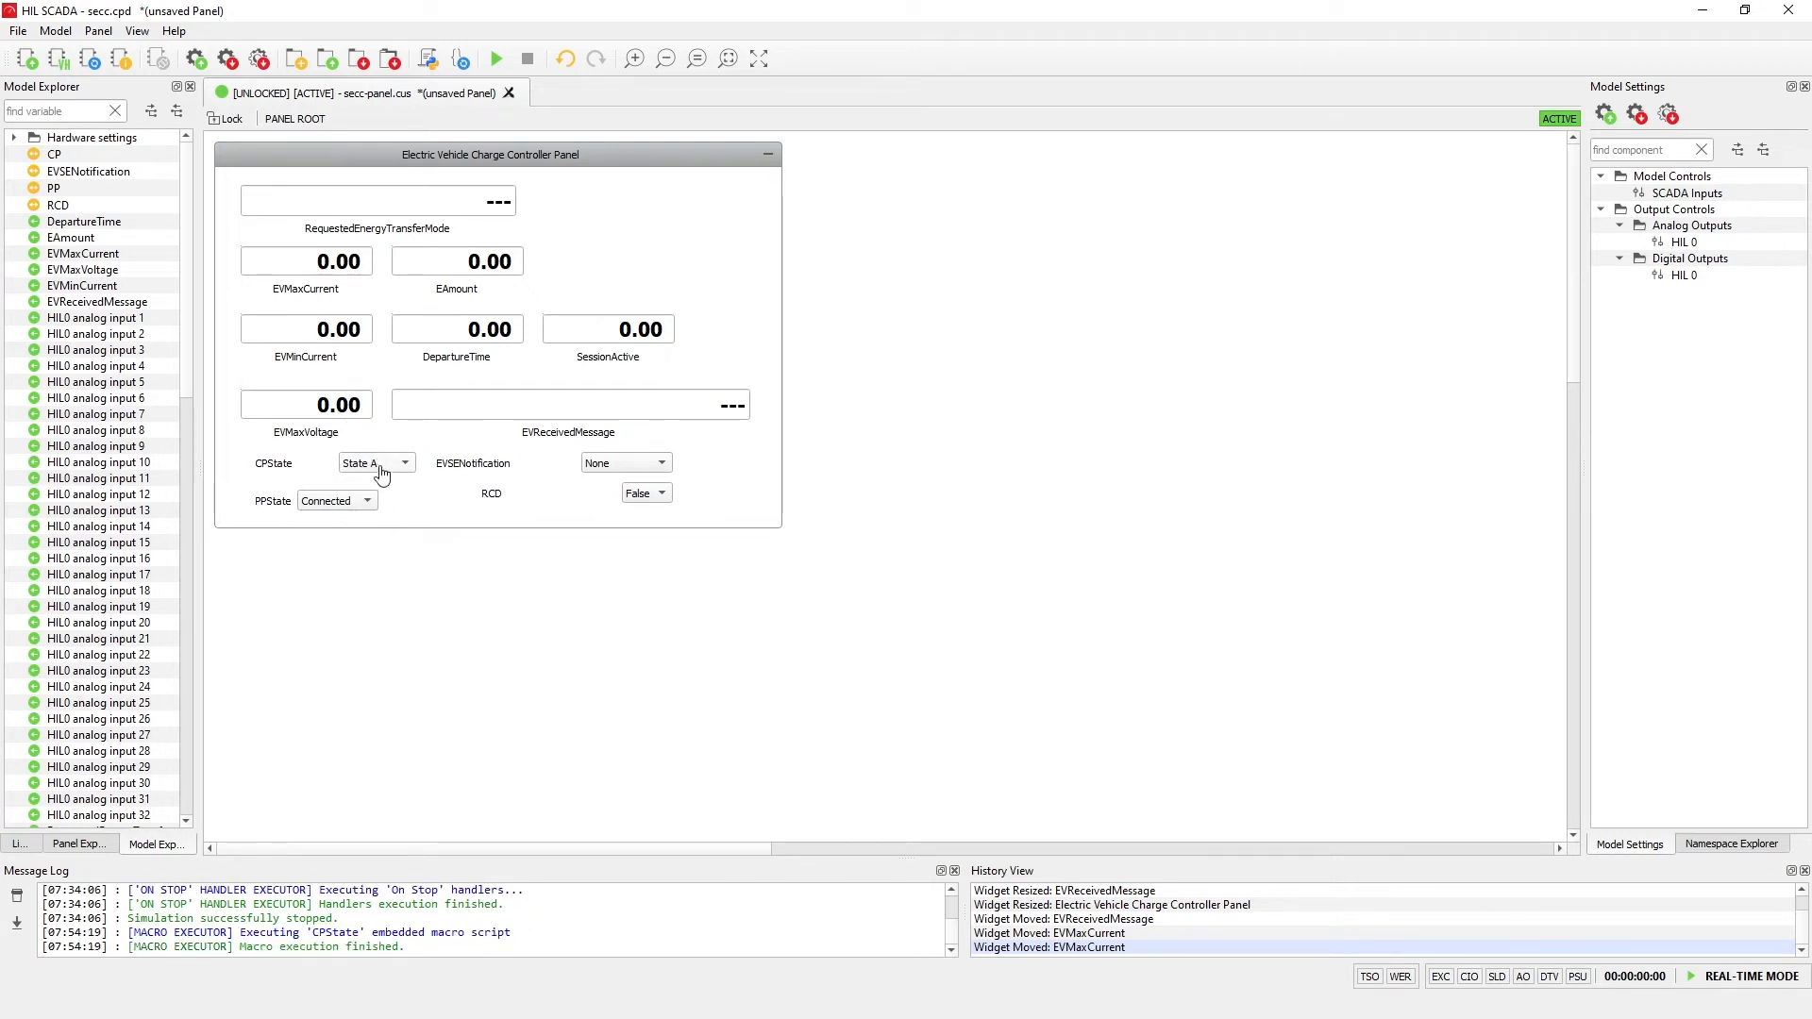
{"action": "left_click", "coordinate": [385, 465]}
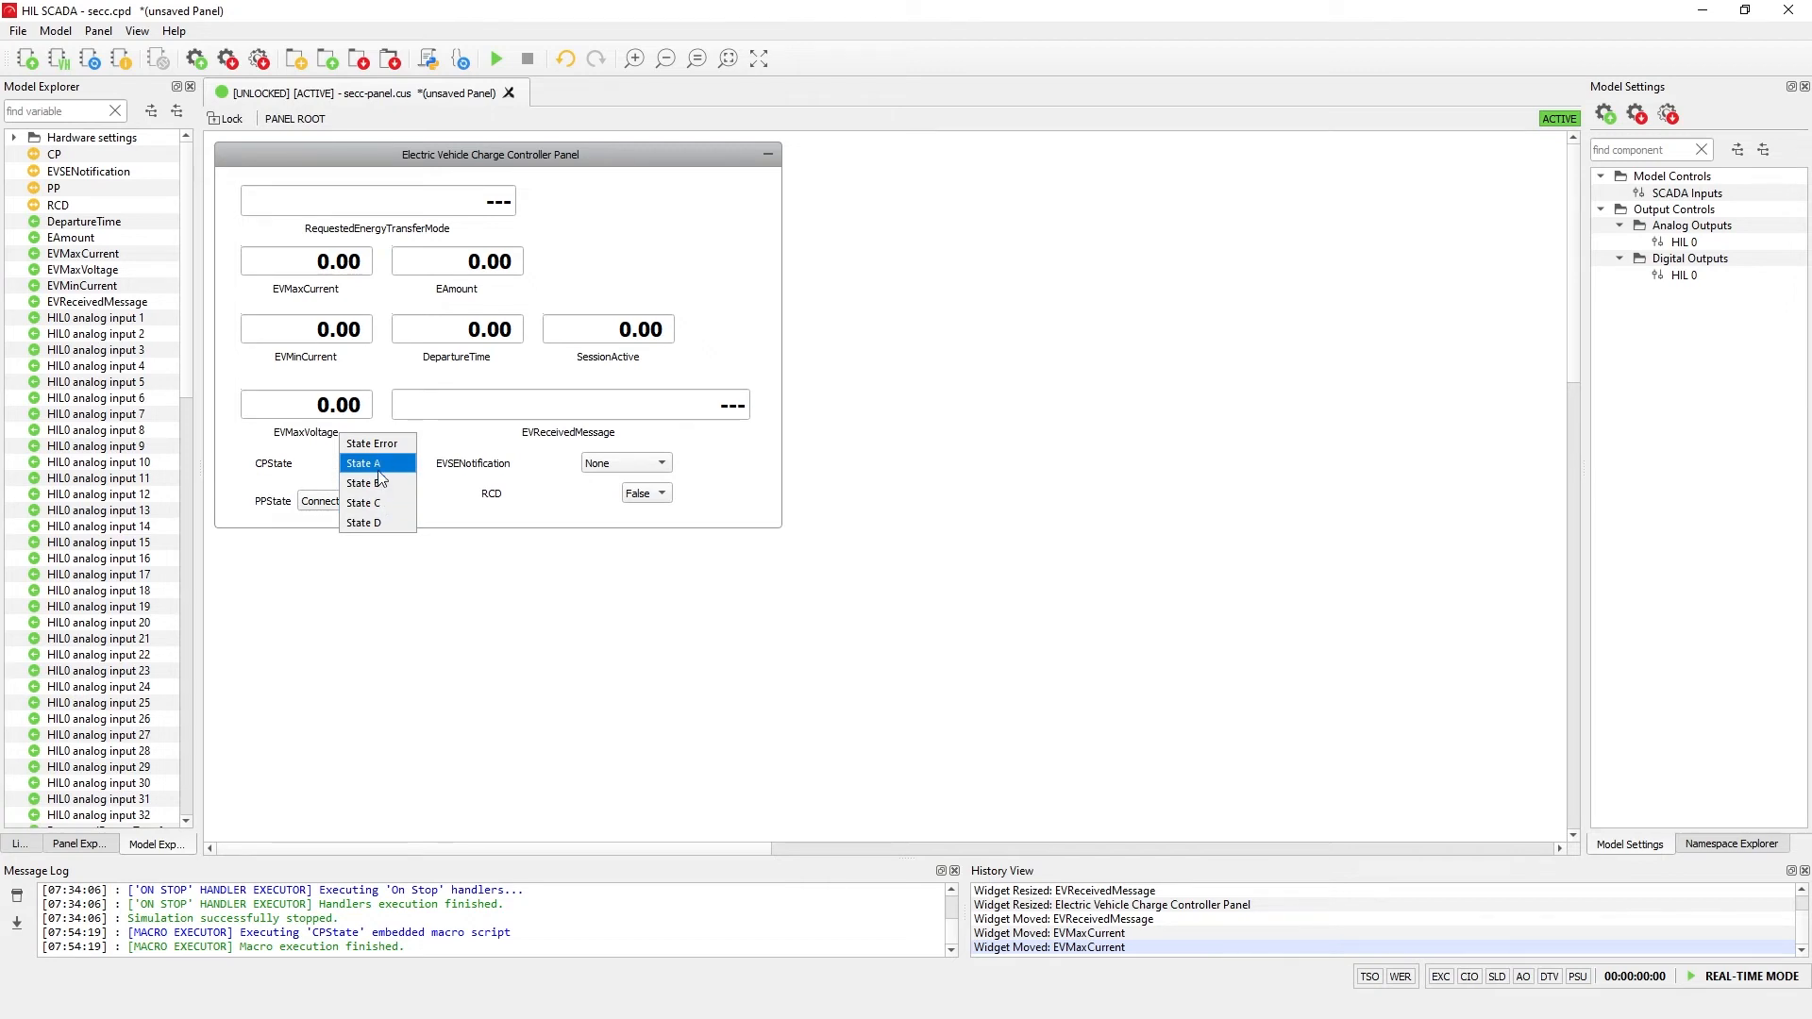
{"action": "left_click", "coordinate": [379, 481]}
{"action": "left_click", "coordinate": [370, 508]}
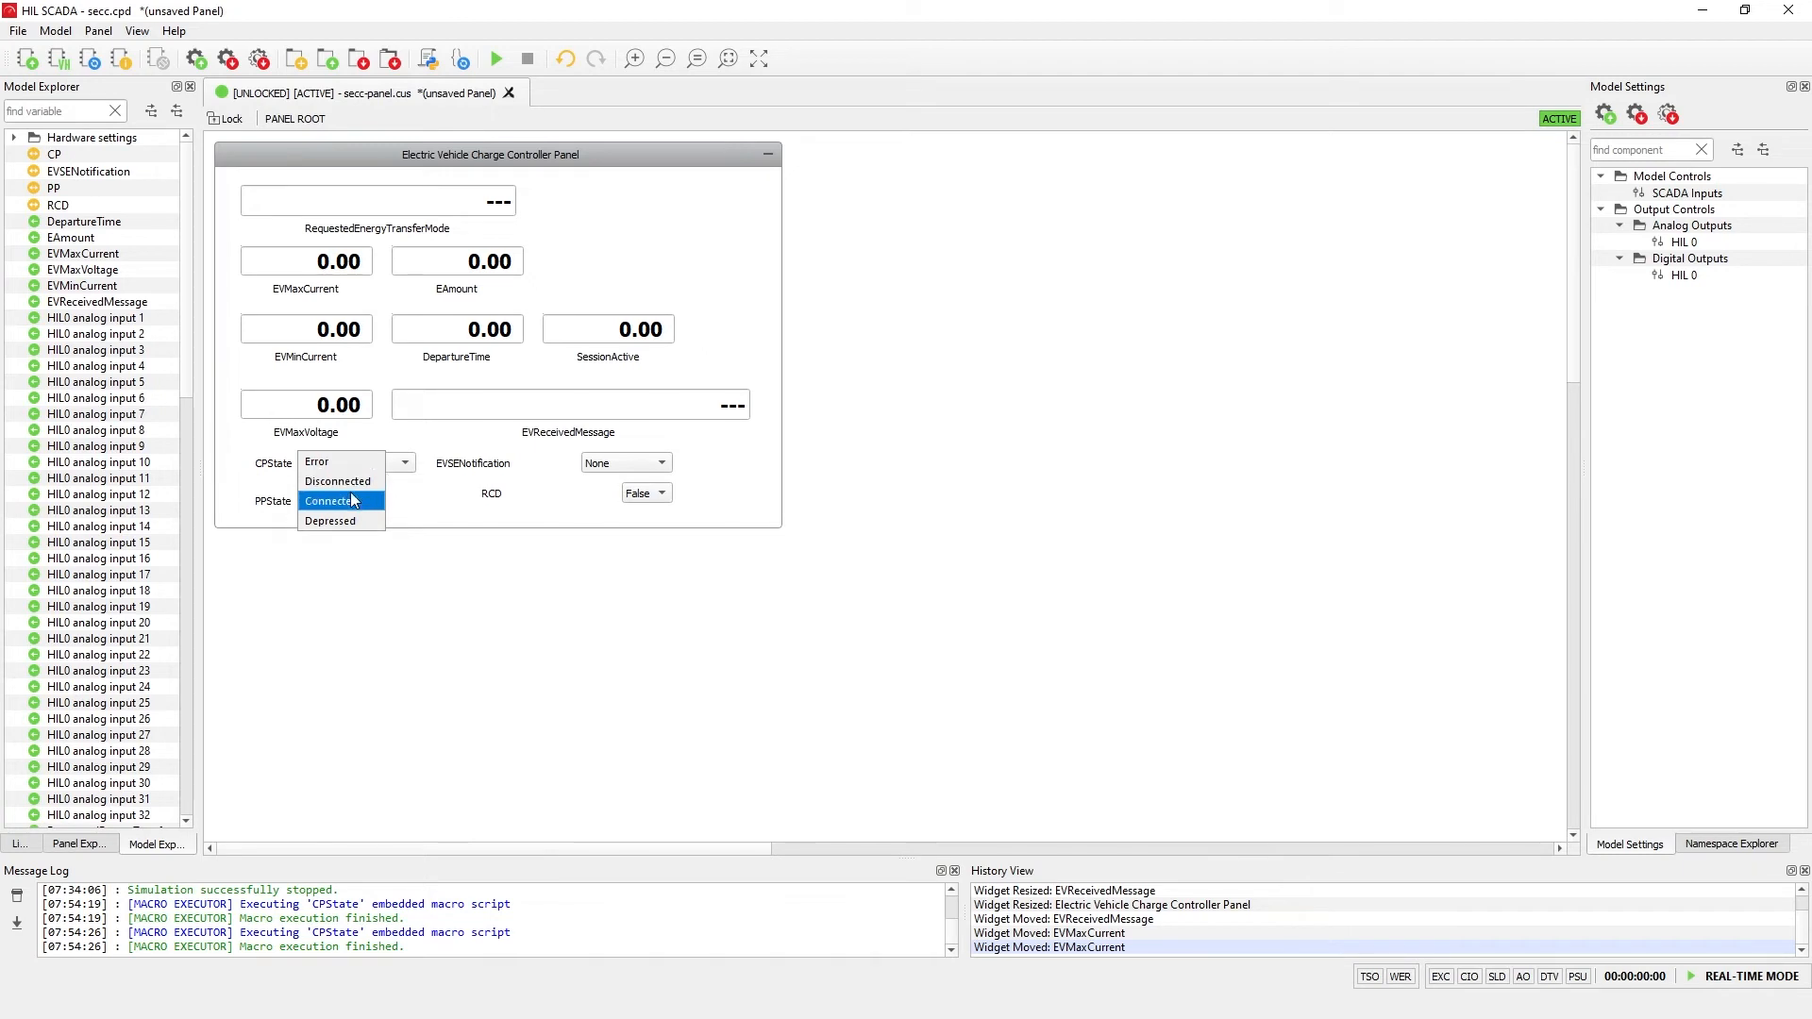
{"action": "left_click", "coordinate": [352, 500]}
{"action": "left_click", "coordinate": [343, 503]}
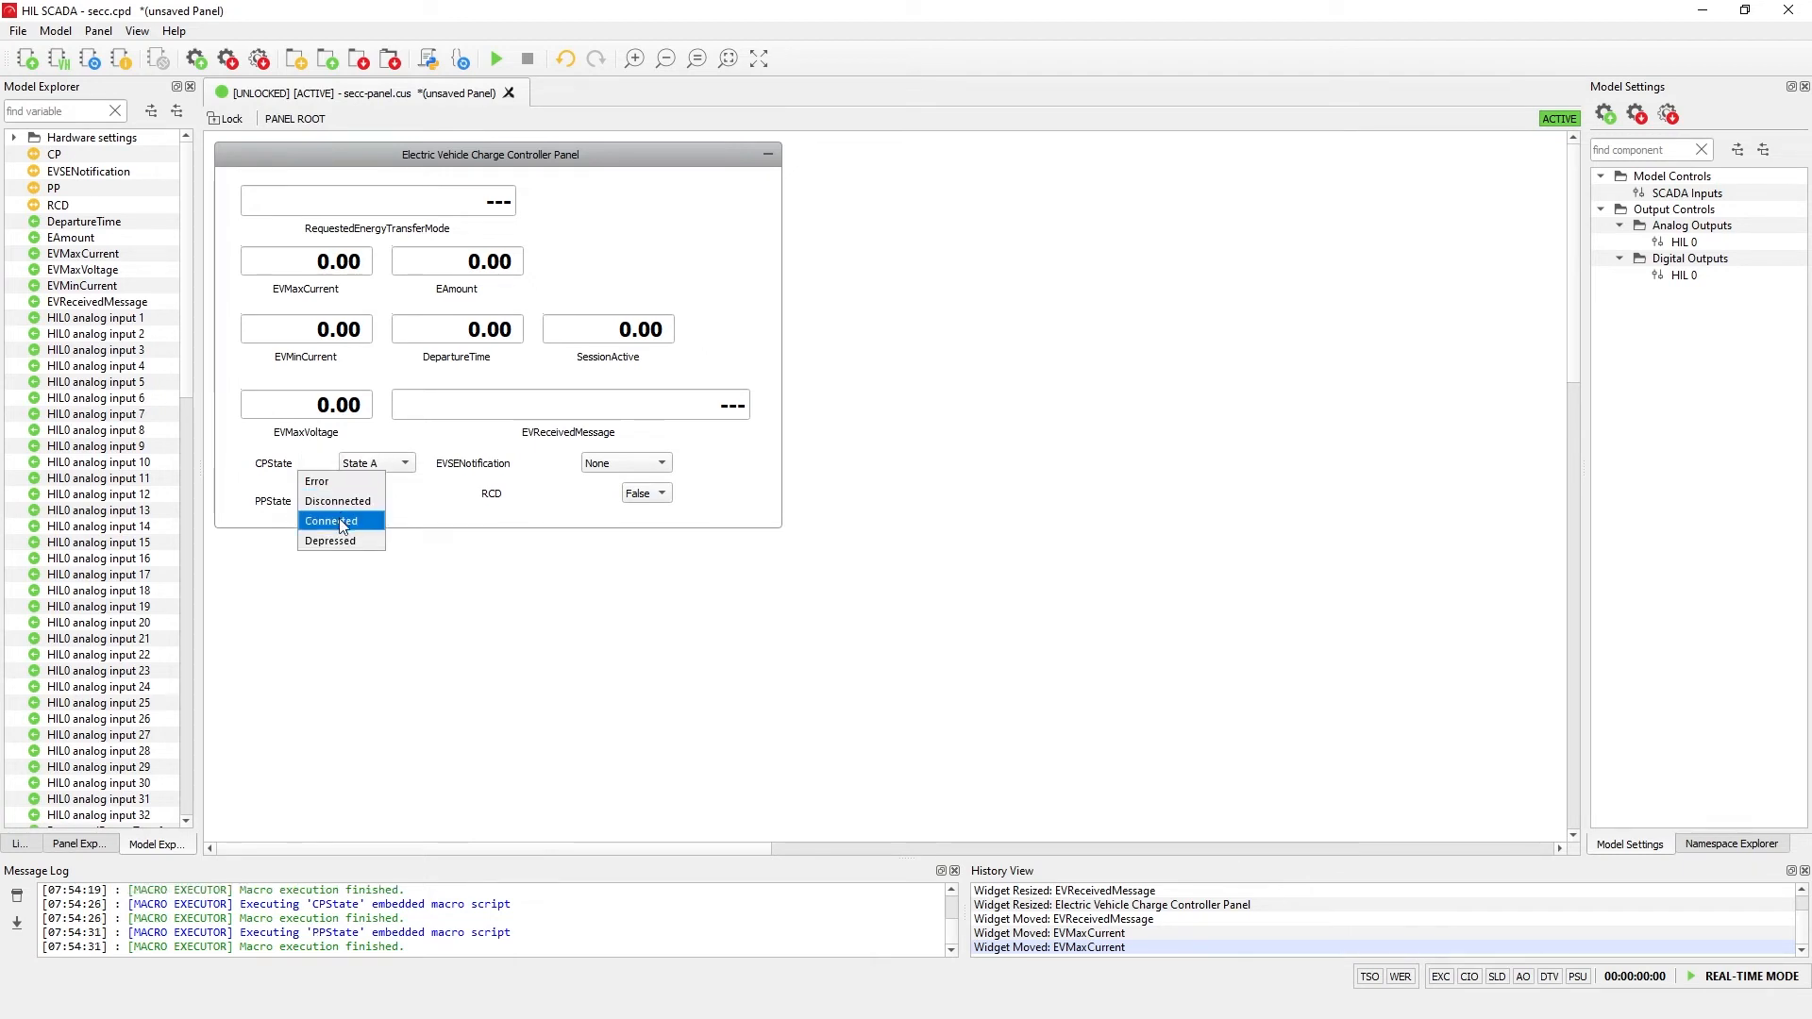
{"action": "left_click", "coordinate": [349, 519]}
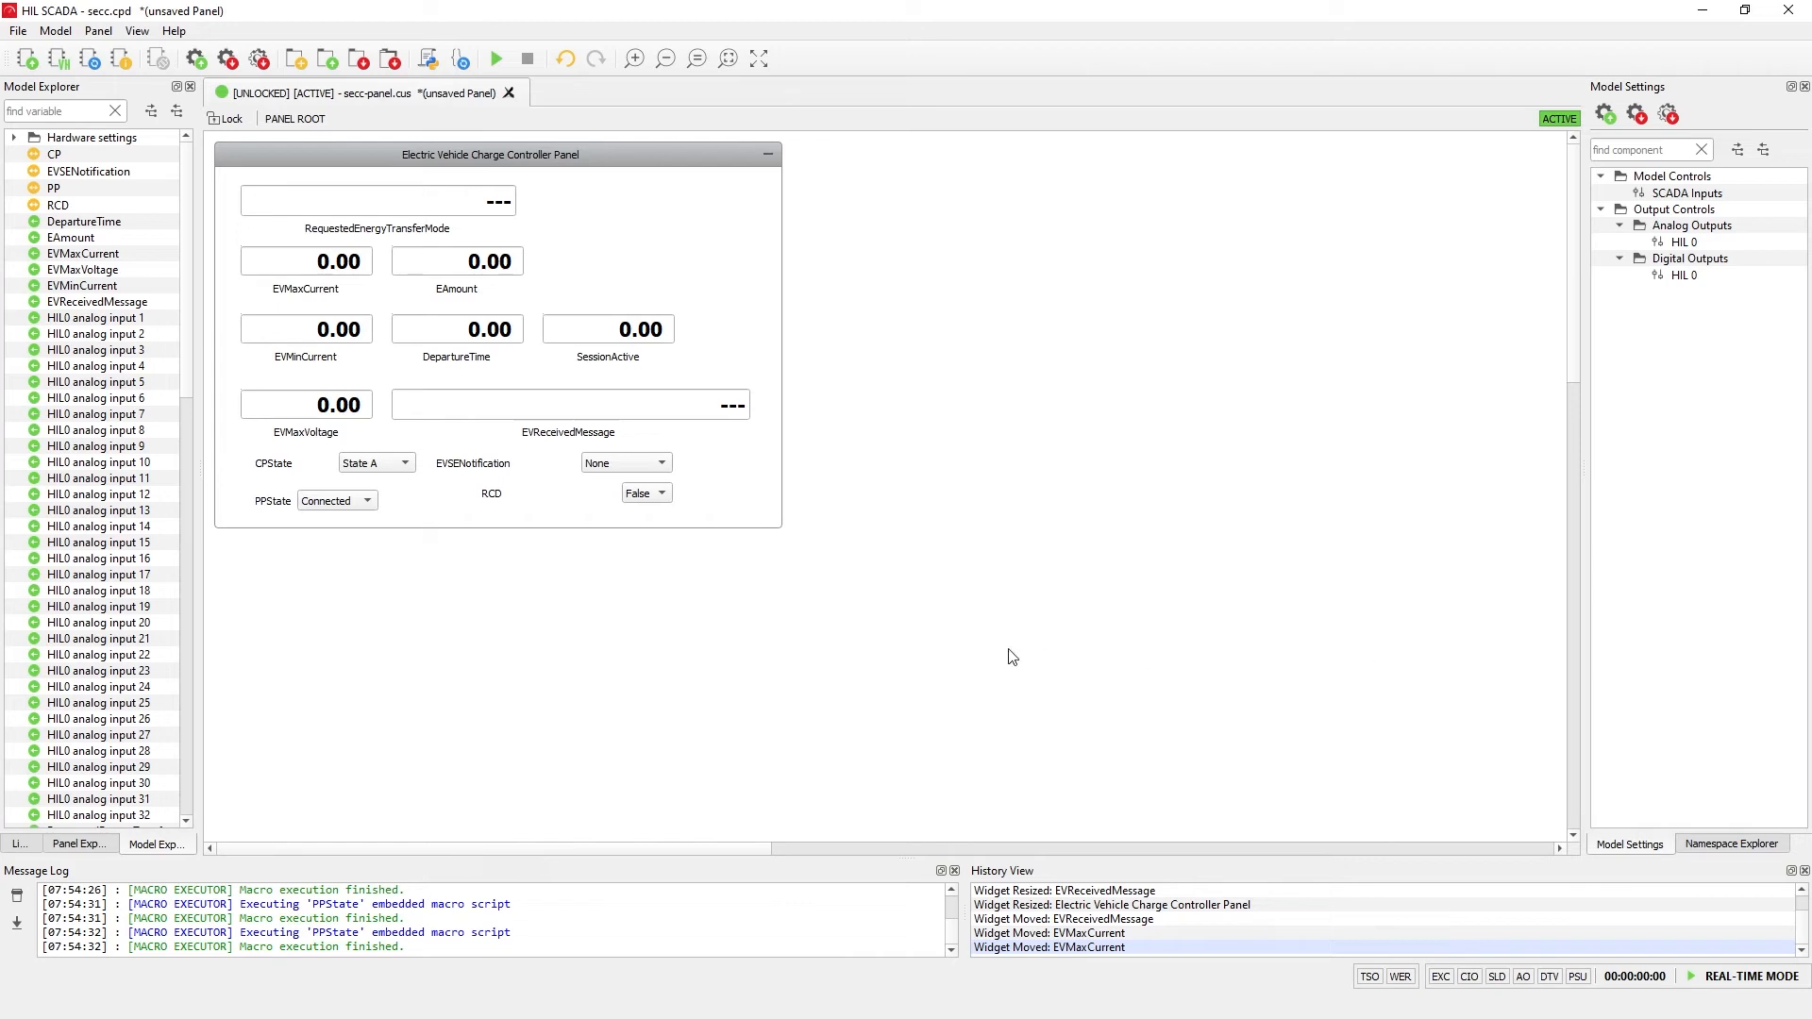
Set CPState to State B on the charge controller panel and start the simulation.
{"action": "left_click", "coordinate": [534, 461]}
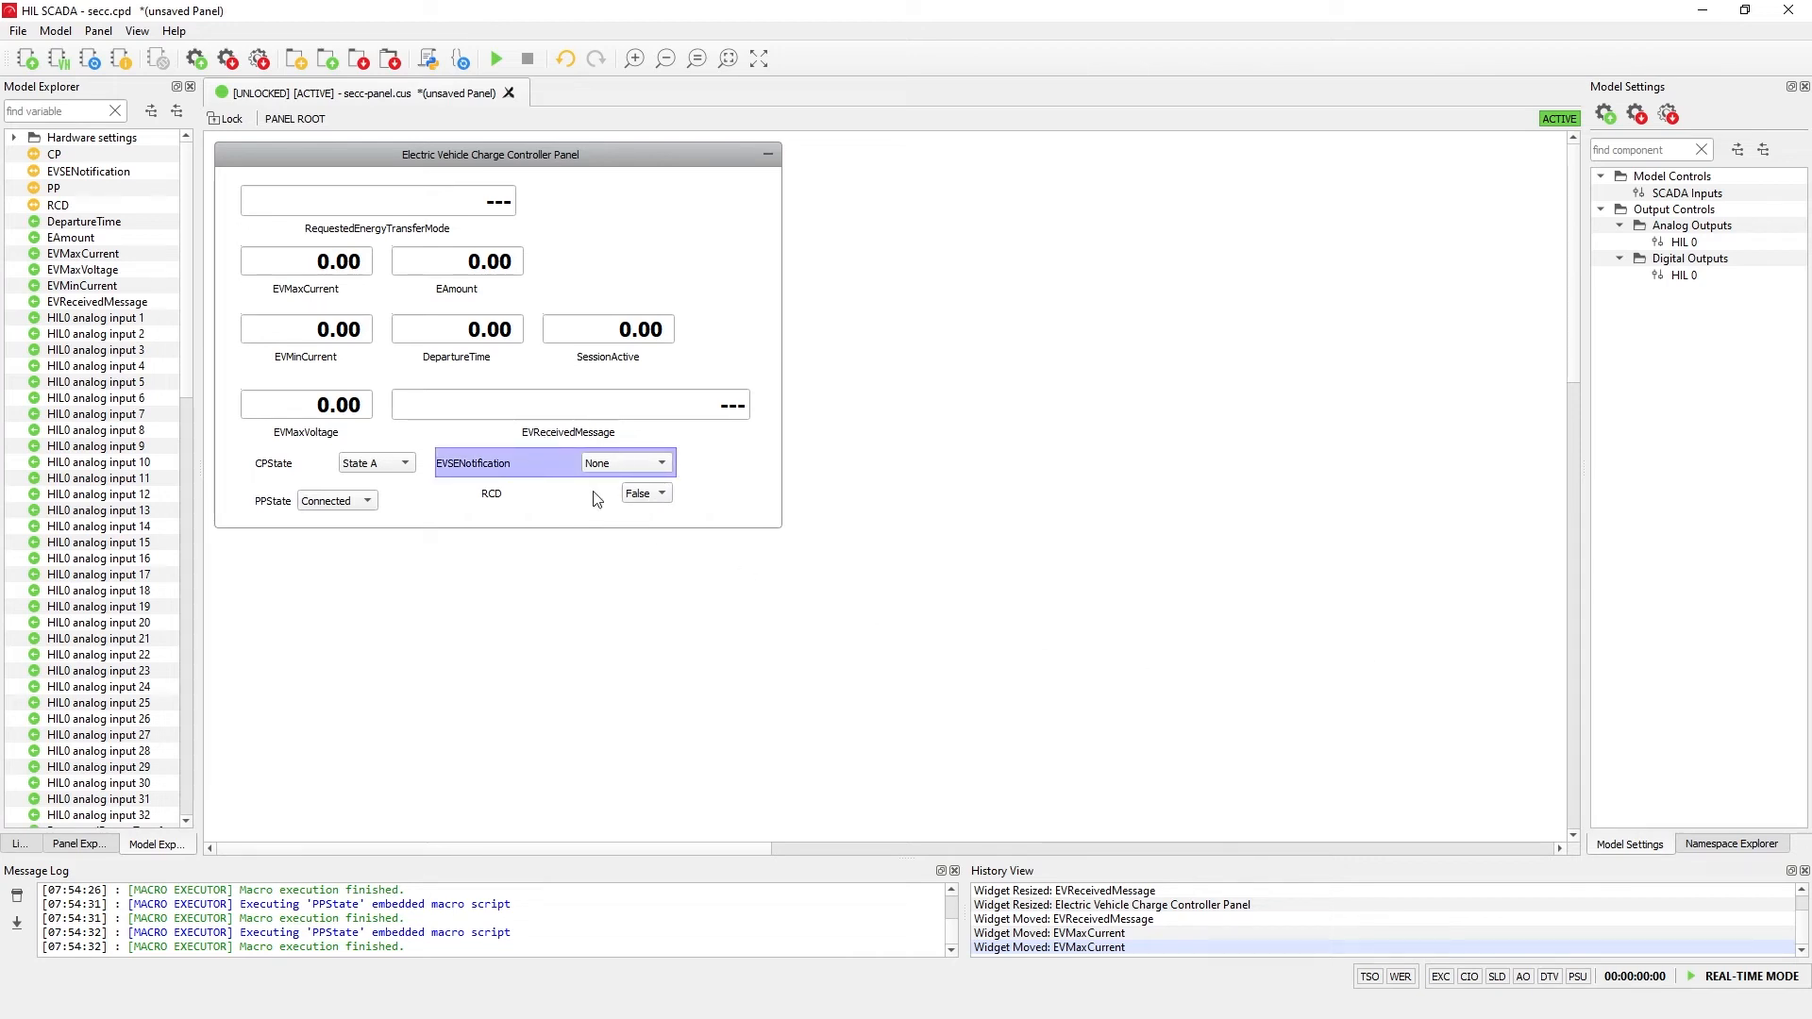
{"action": "left_click", "coordinate": [392, 472]}
{"action": "left_click", "coordinate": [382, 483]}
{"action": "left_click", "coordinate": [410, 566]}
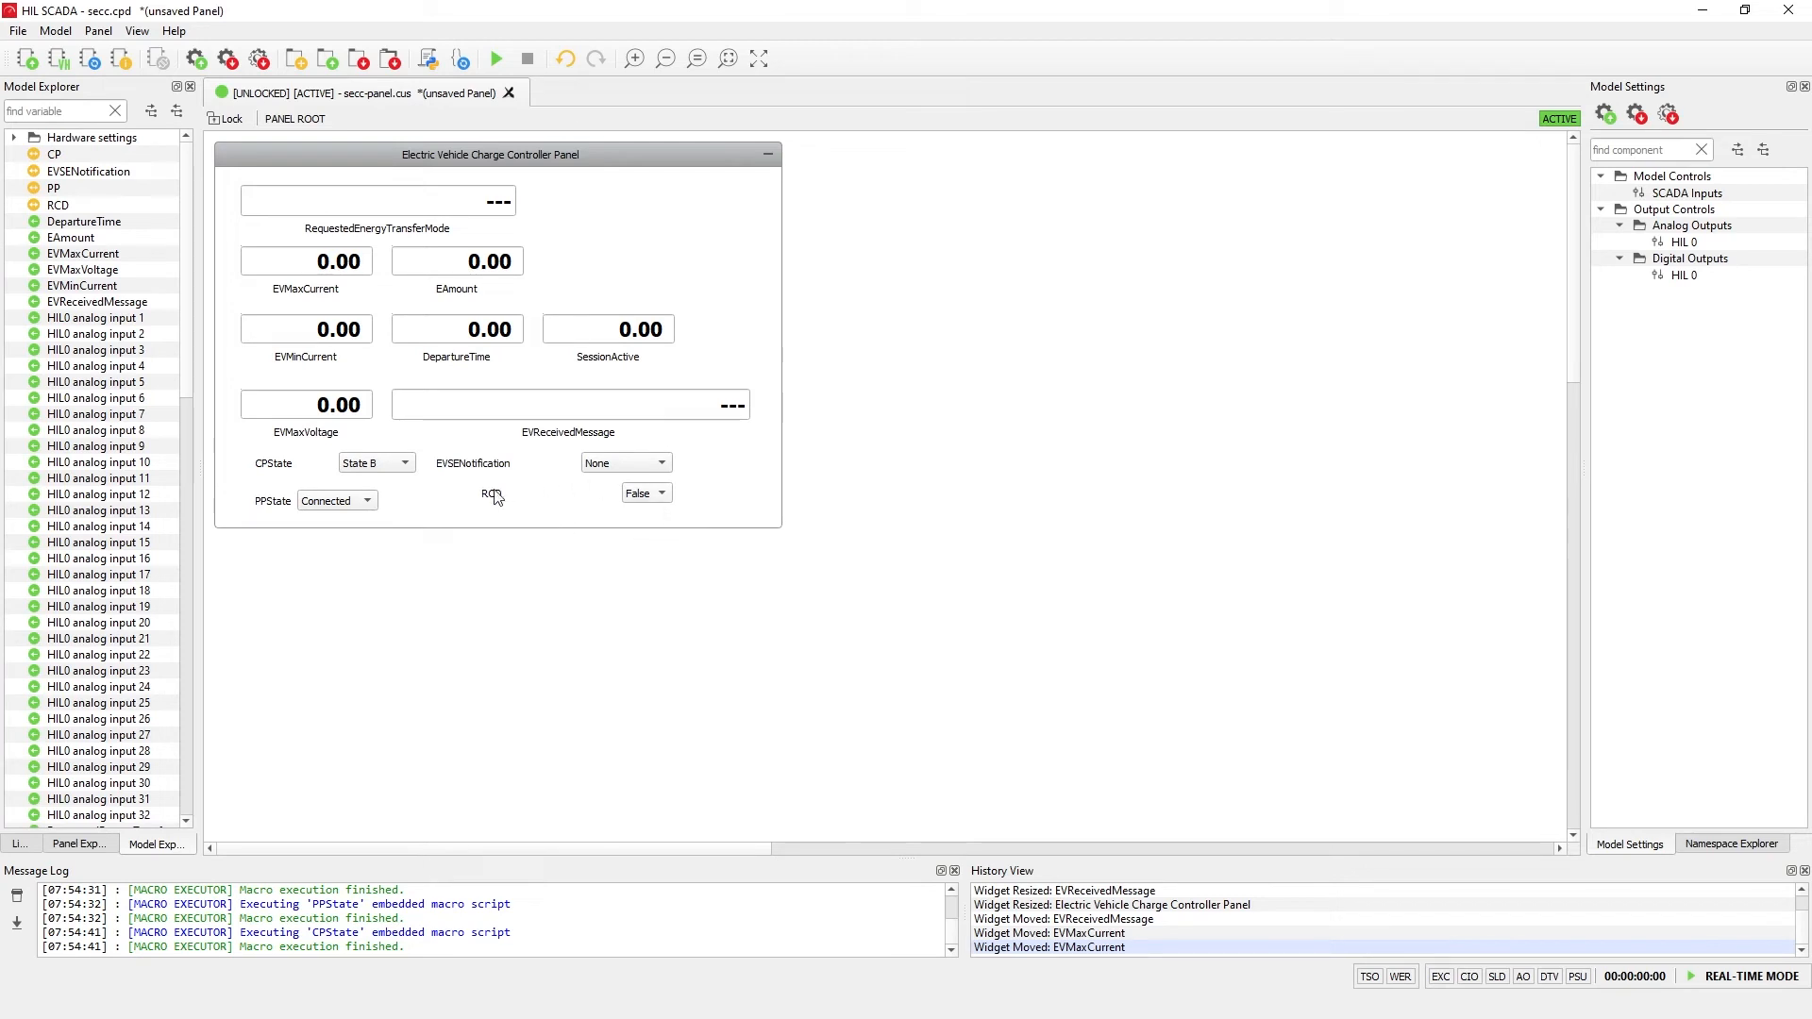
{"action": "left_click", "coordinate": [497, 60]}
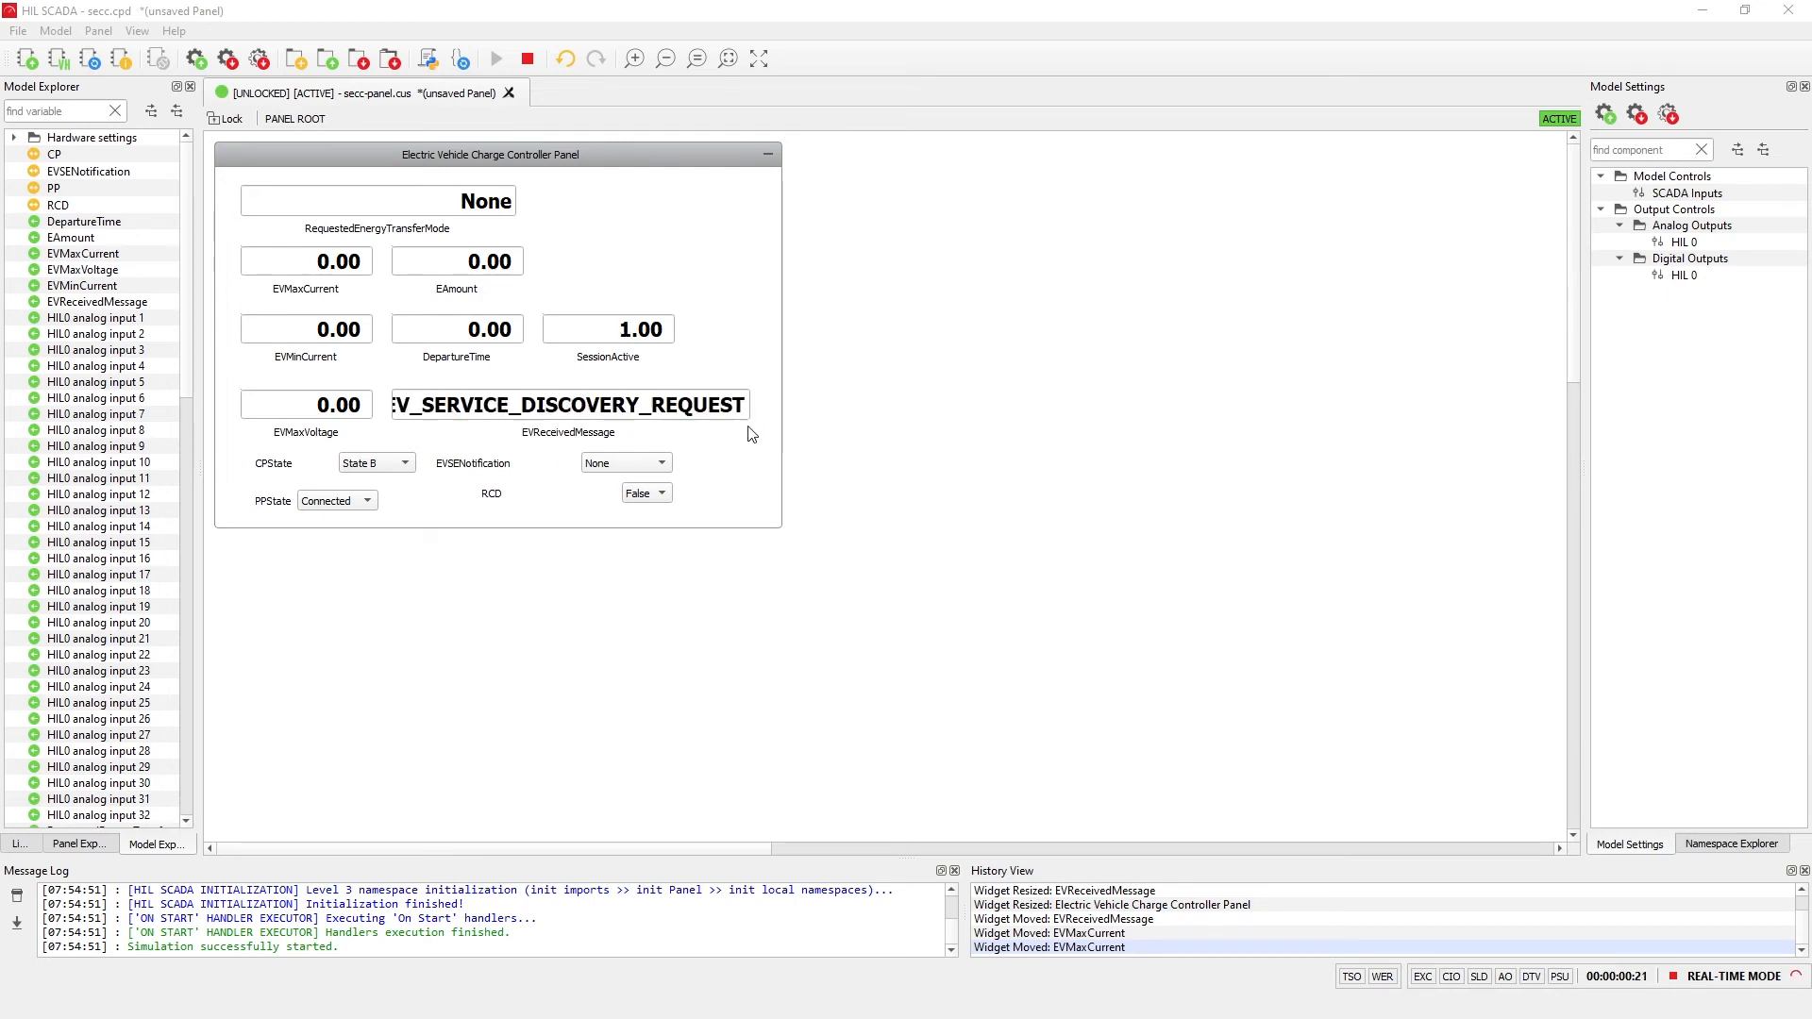
Examine the received EV messages and the maximum and minimum current displays while the simulation runs.
{"action": "left_click", "coordinate": [554, 439]}
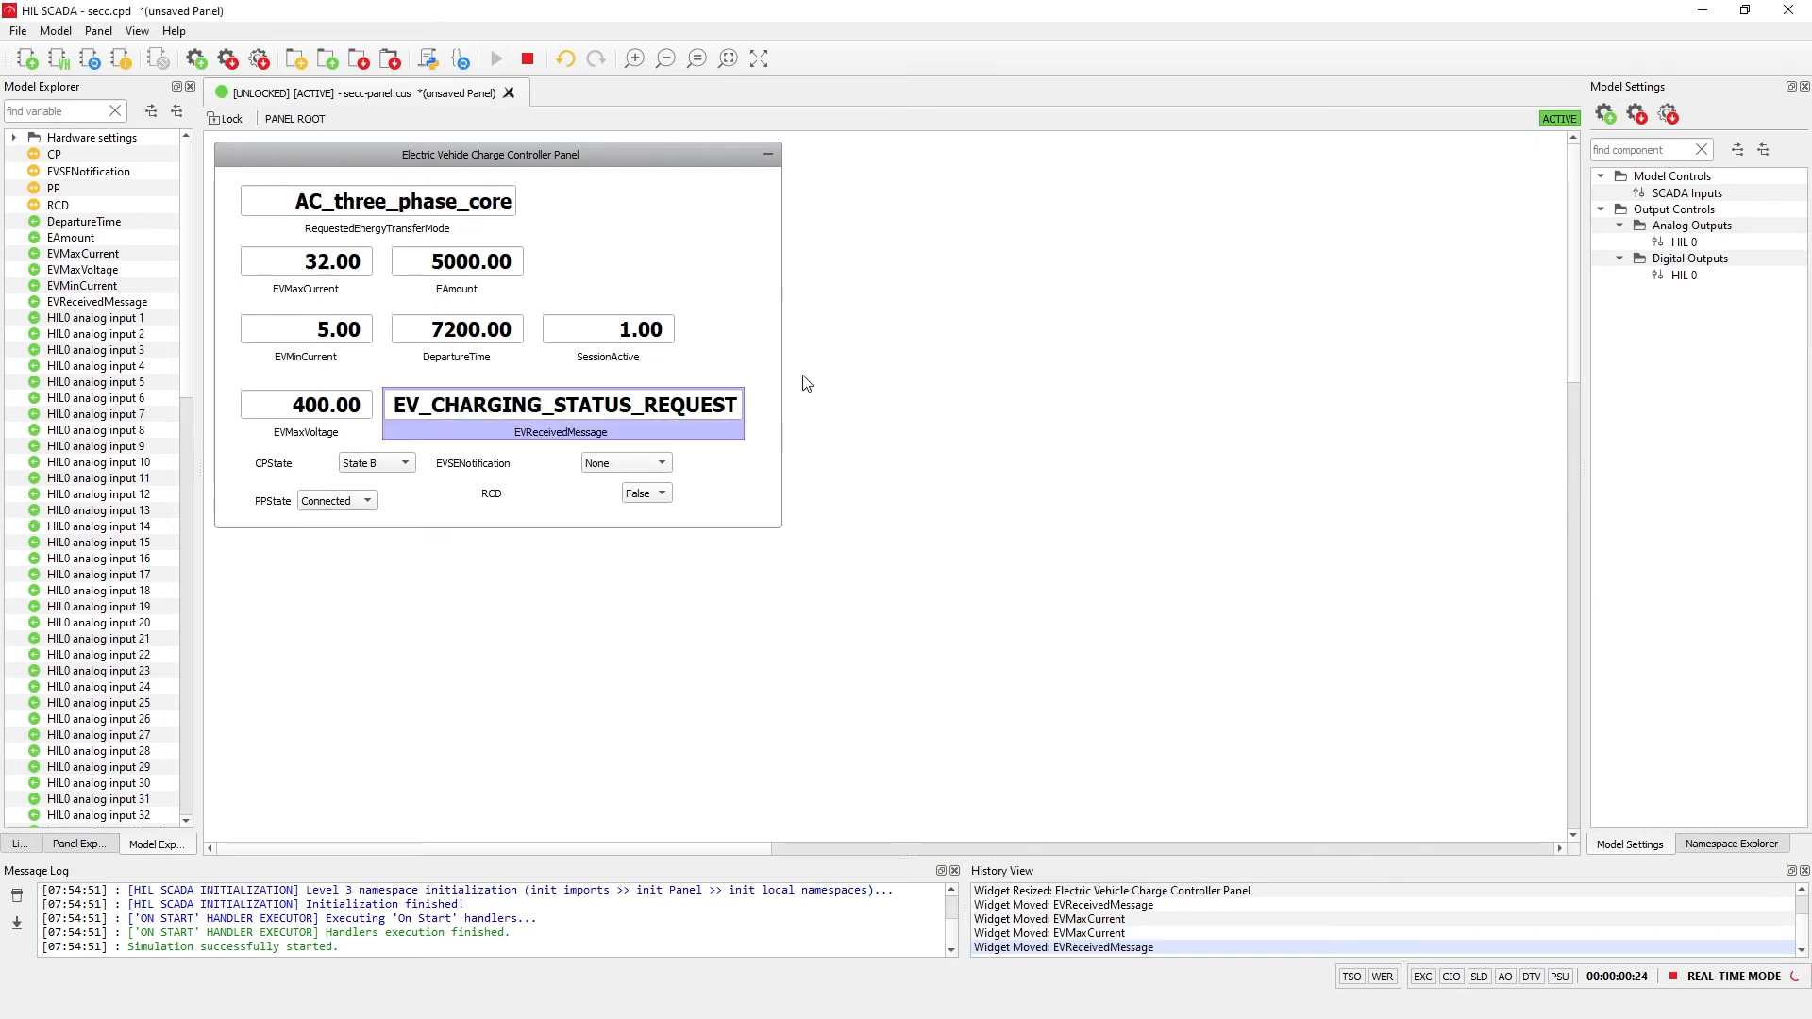
{"action": "left_click", "coordinate": [729, 351]}
{"action": "left_click", "coordinate": [332, 285]}
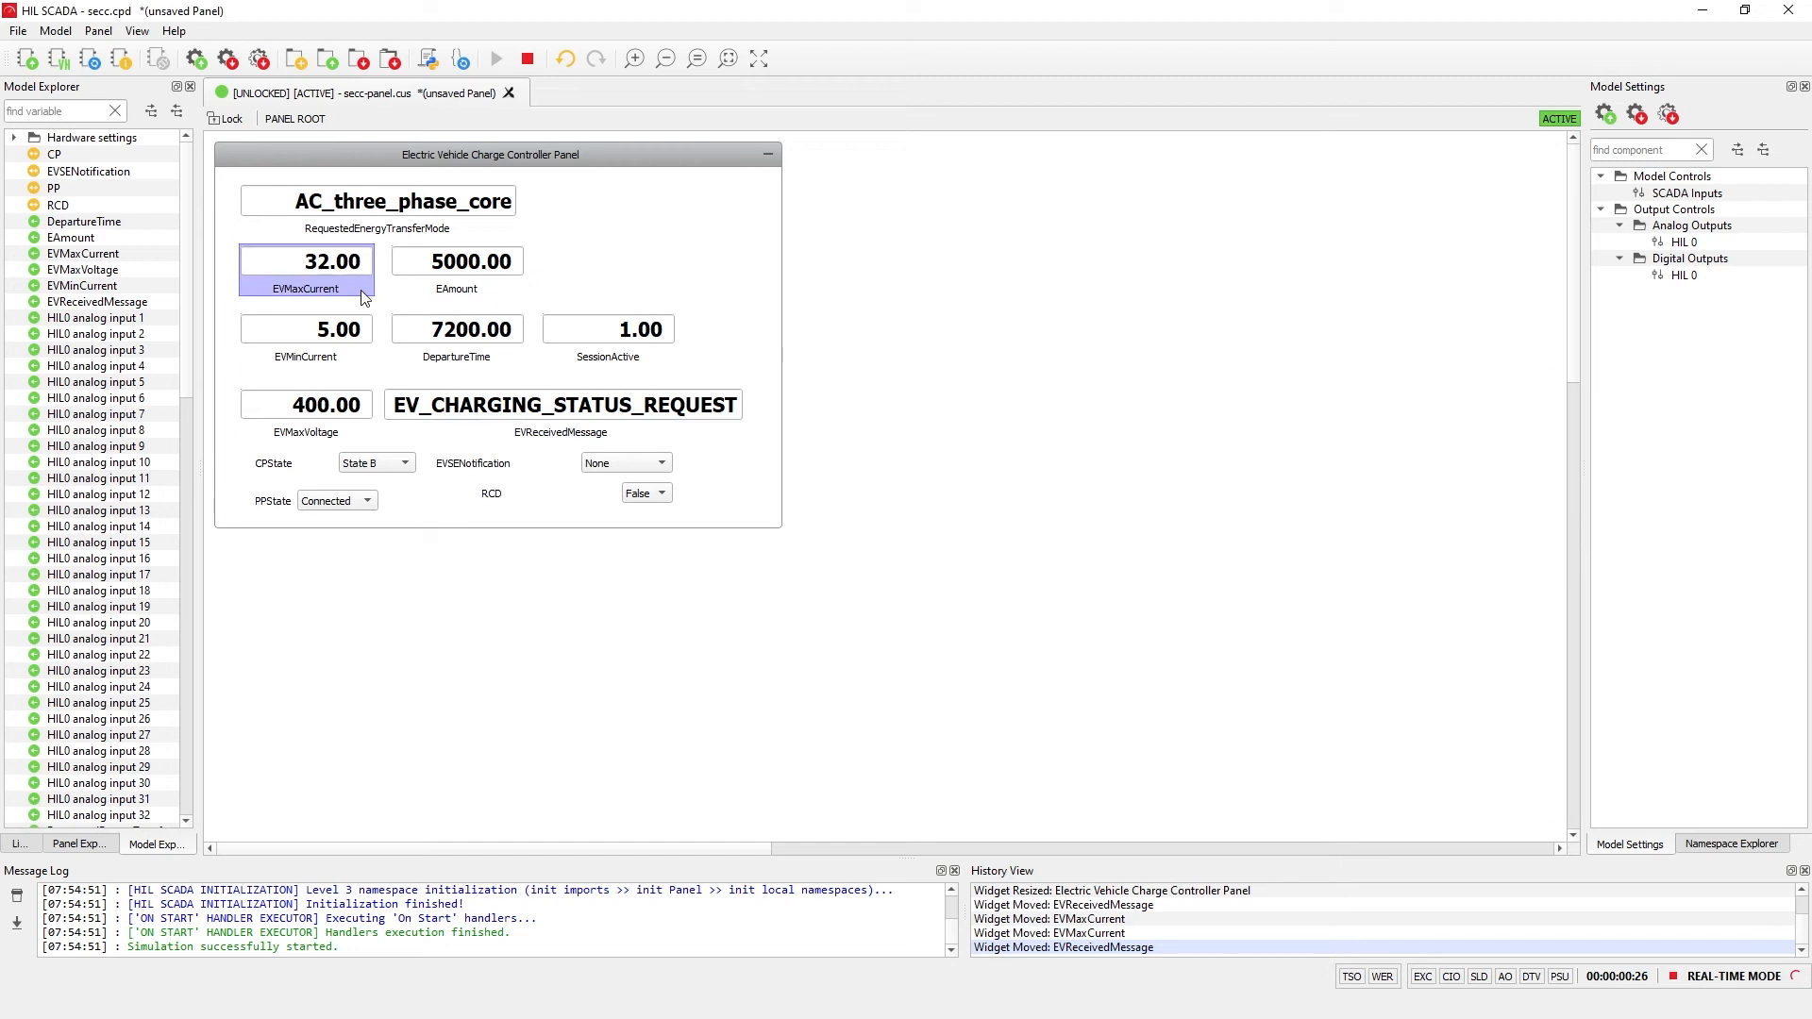
{"action": "left_click", "coordinate": [338, 358]}
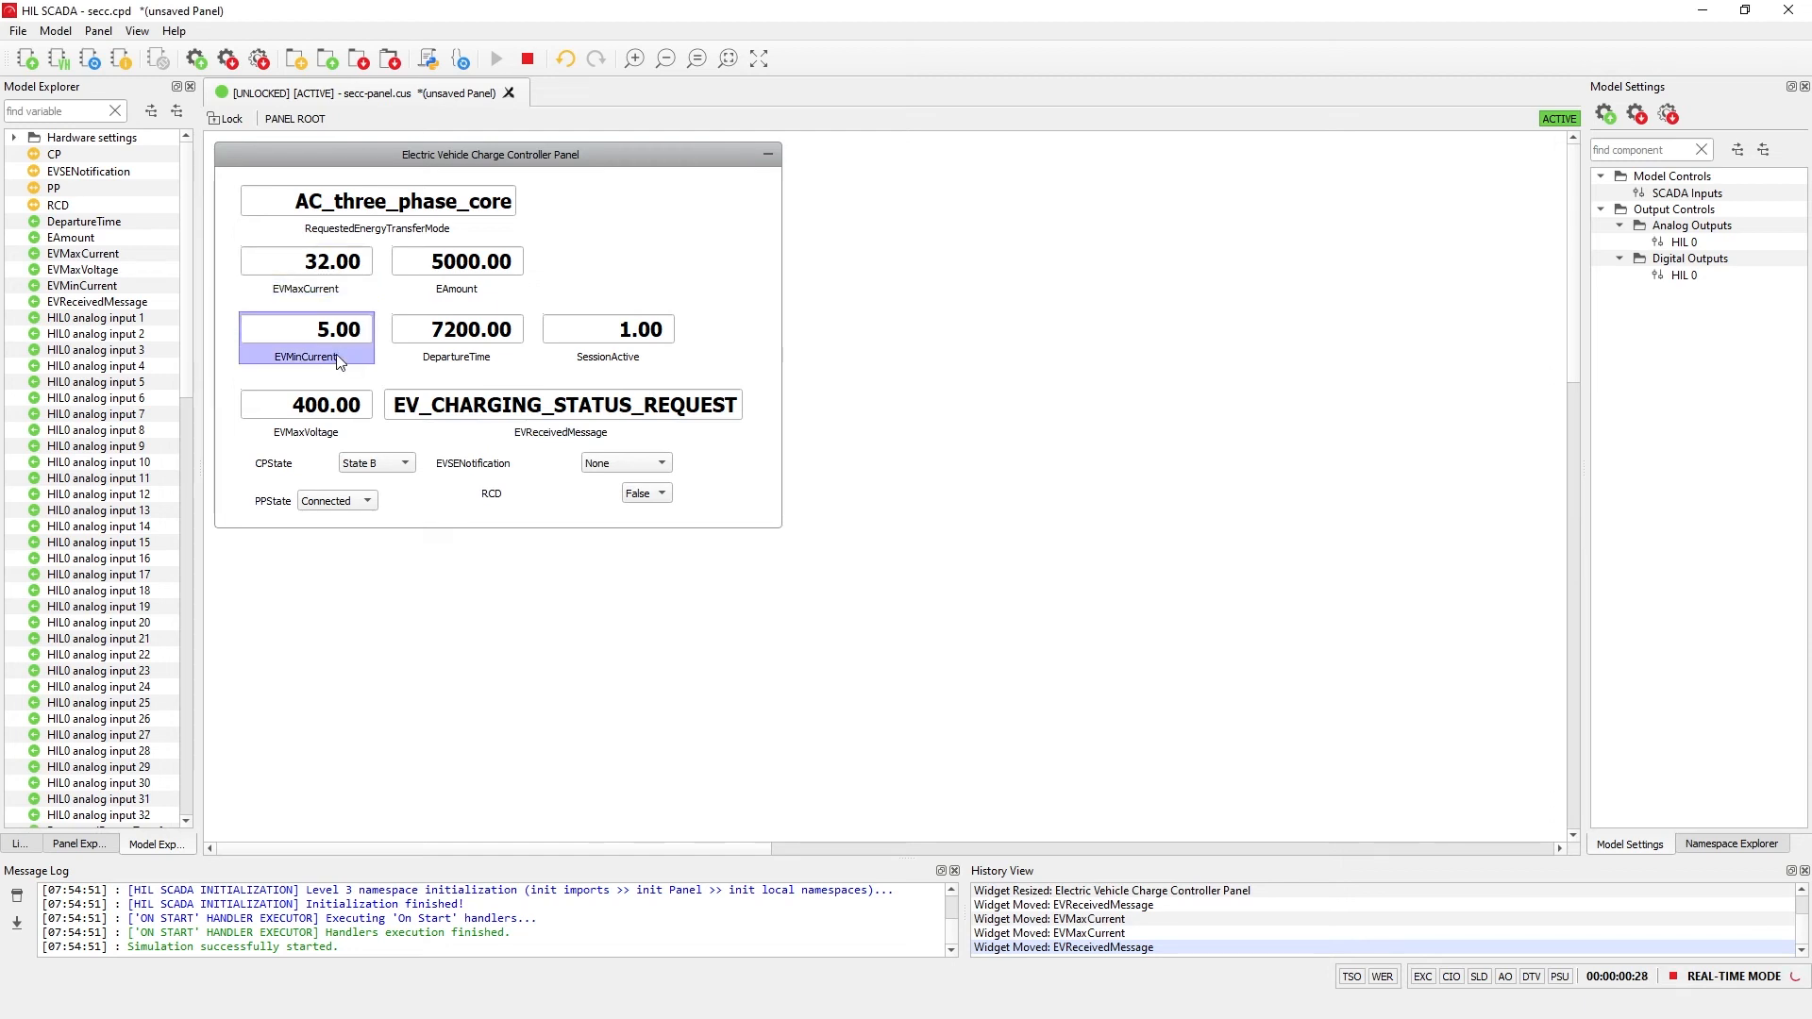
{"action": "left_click", "coordinate": [511, 440]}
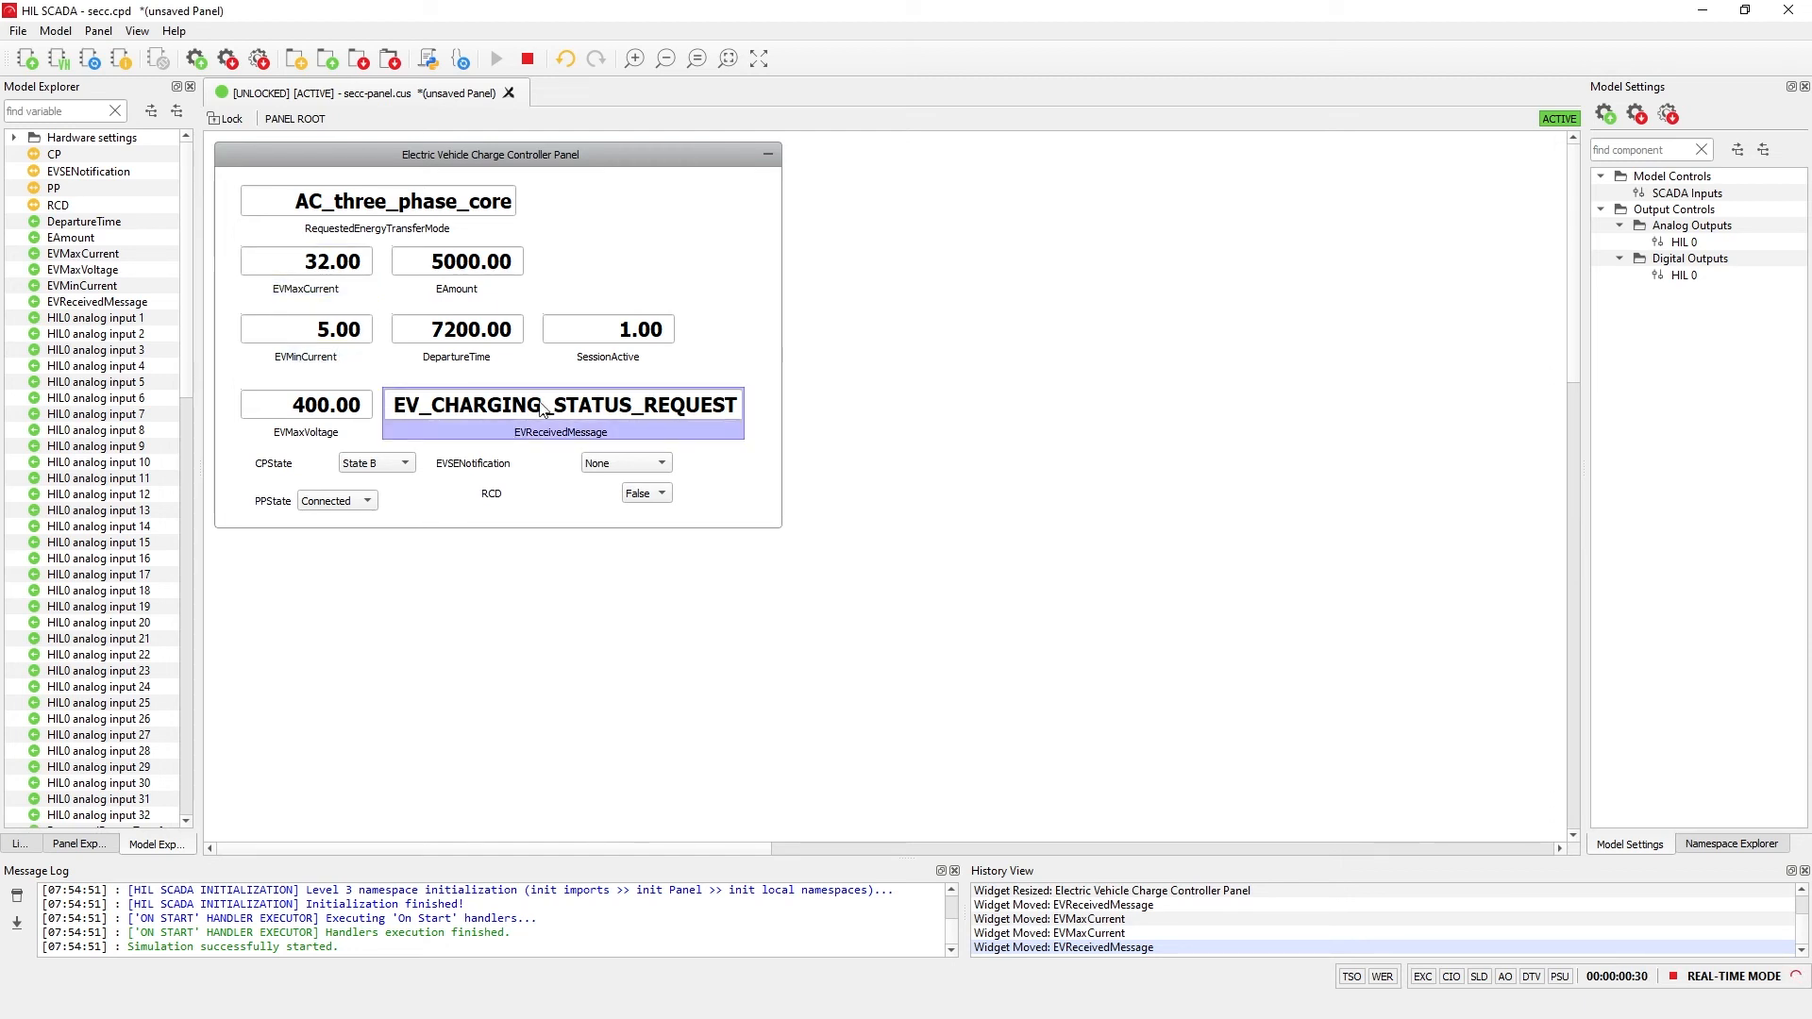
{"action": "left_click", "coordinate": [922, 492]}
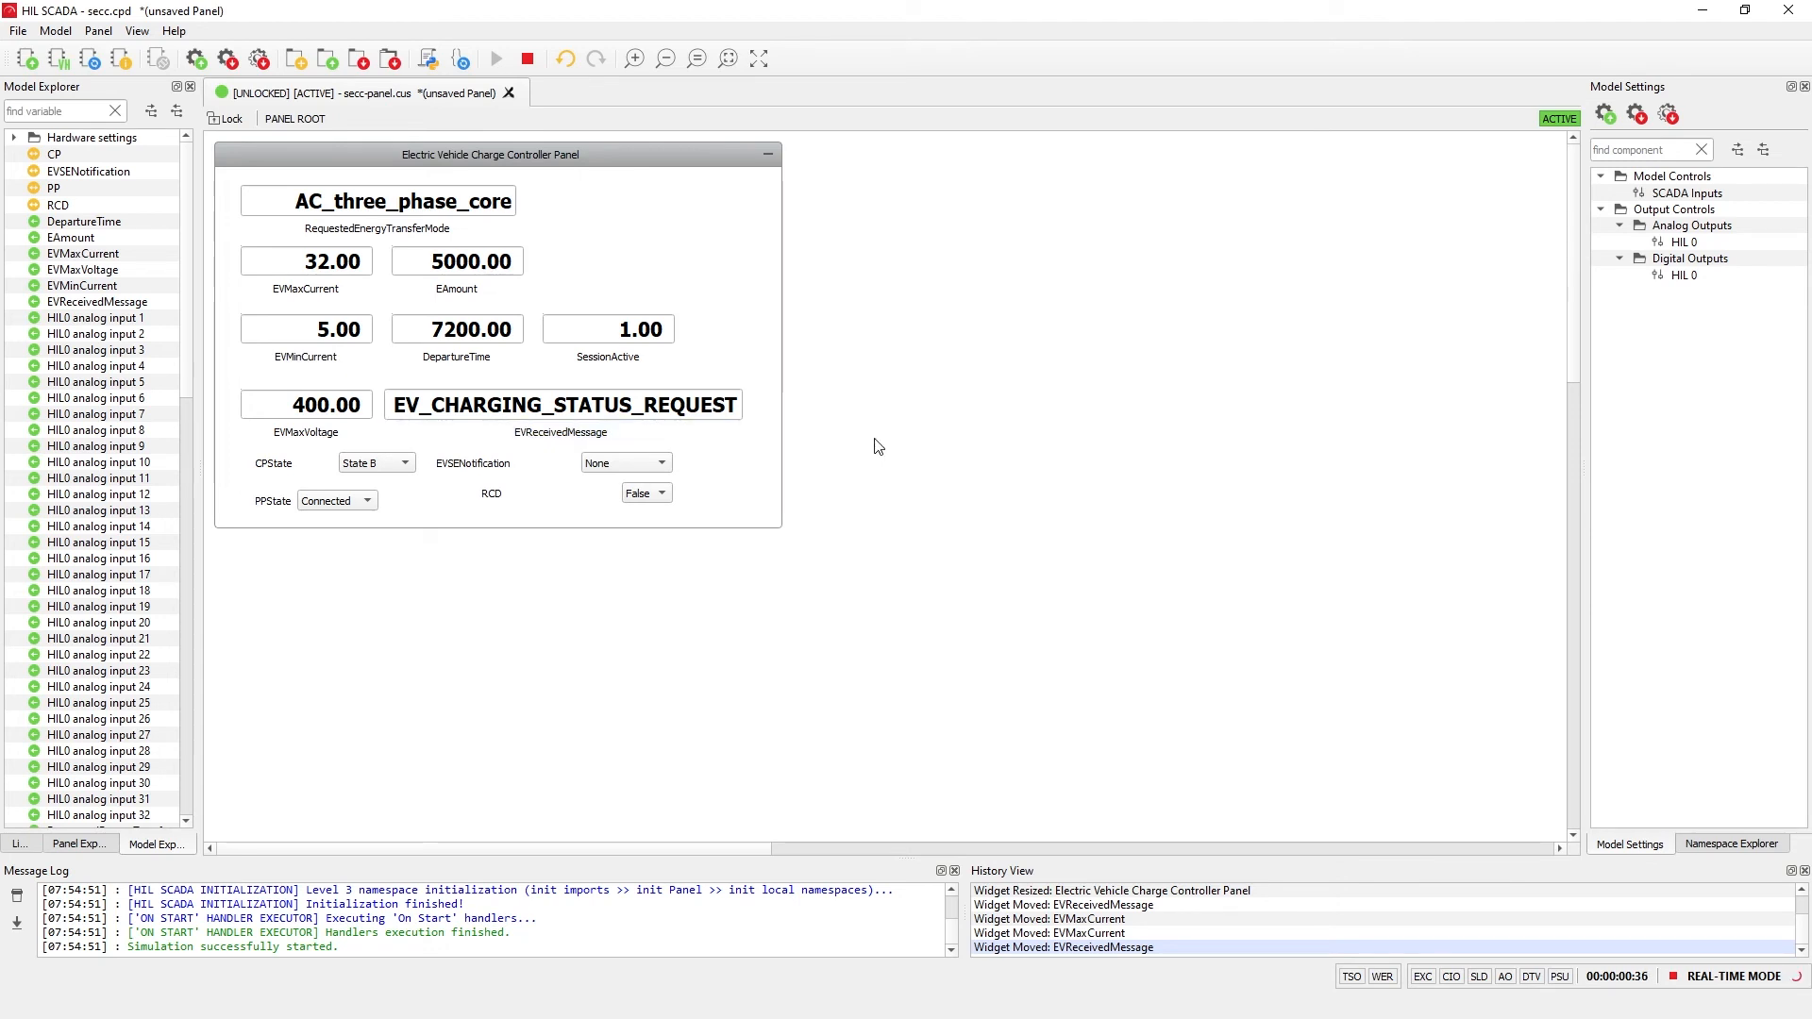
{"action": "left_click", "coordinate": [602, 443]}
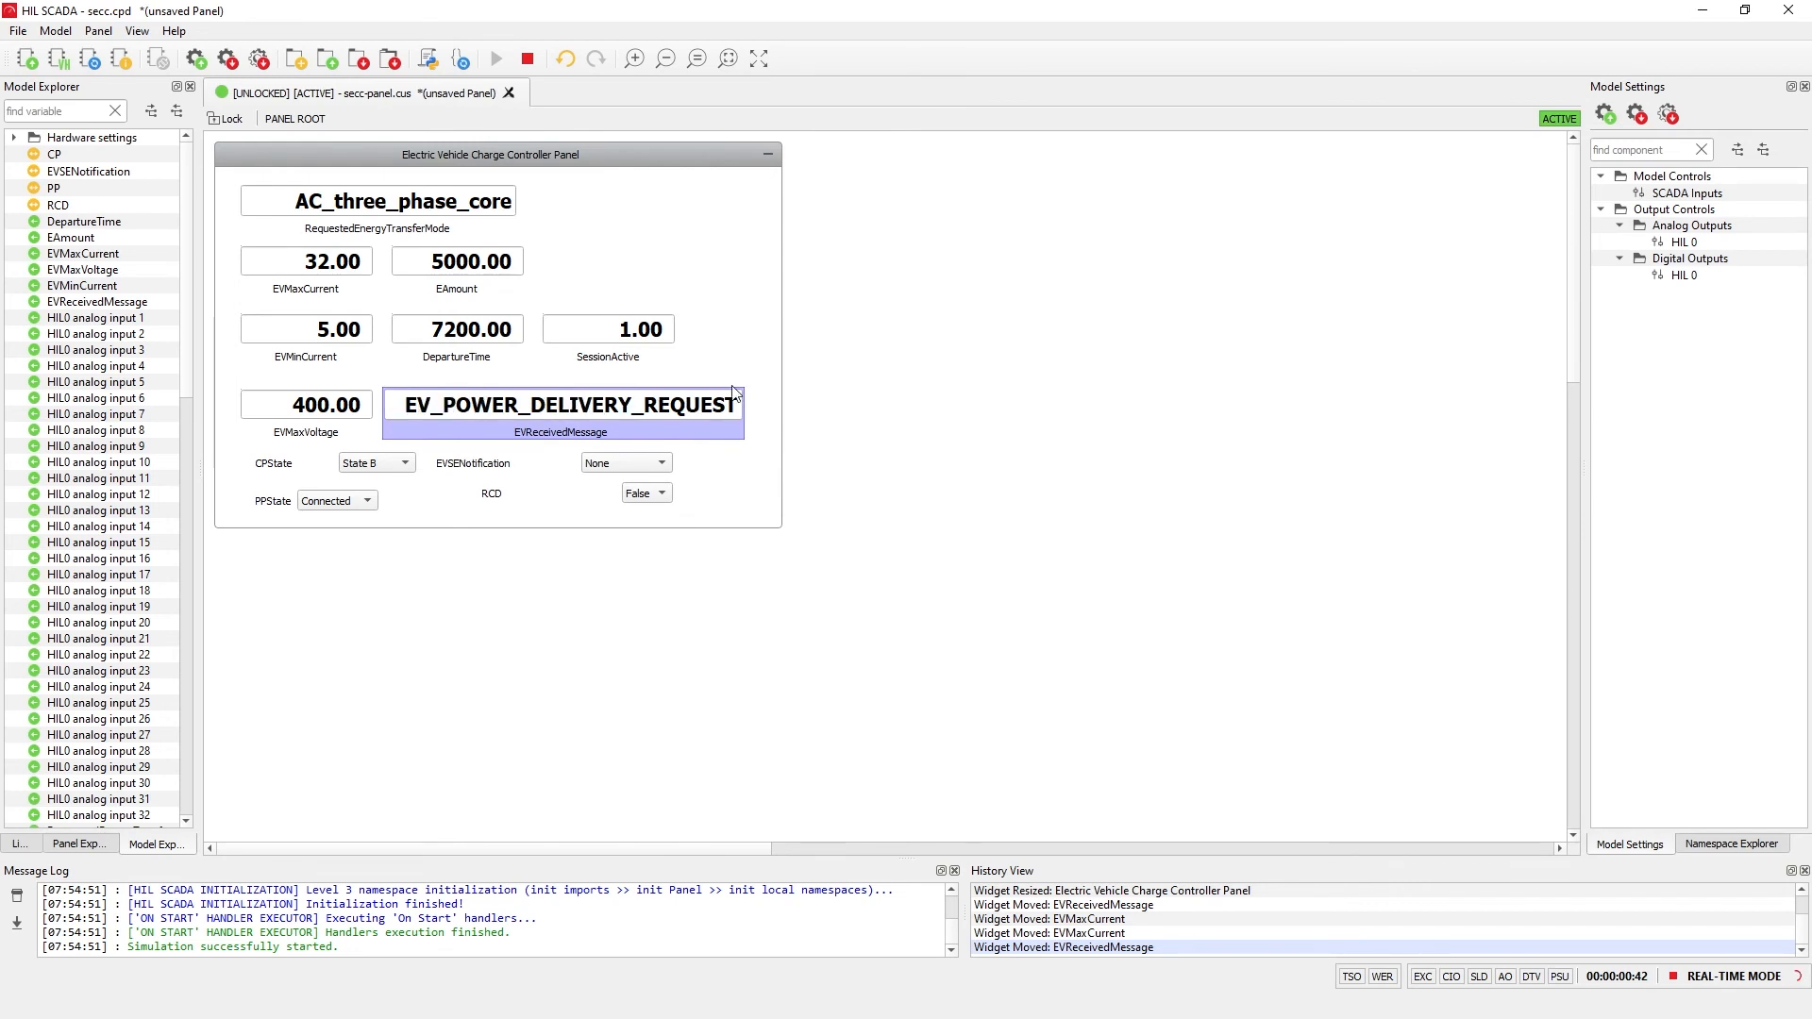
{"action": "left_click", "coordinate": [583, 635]}
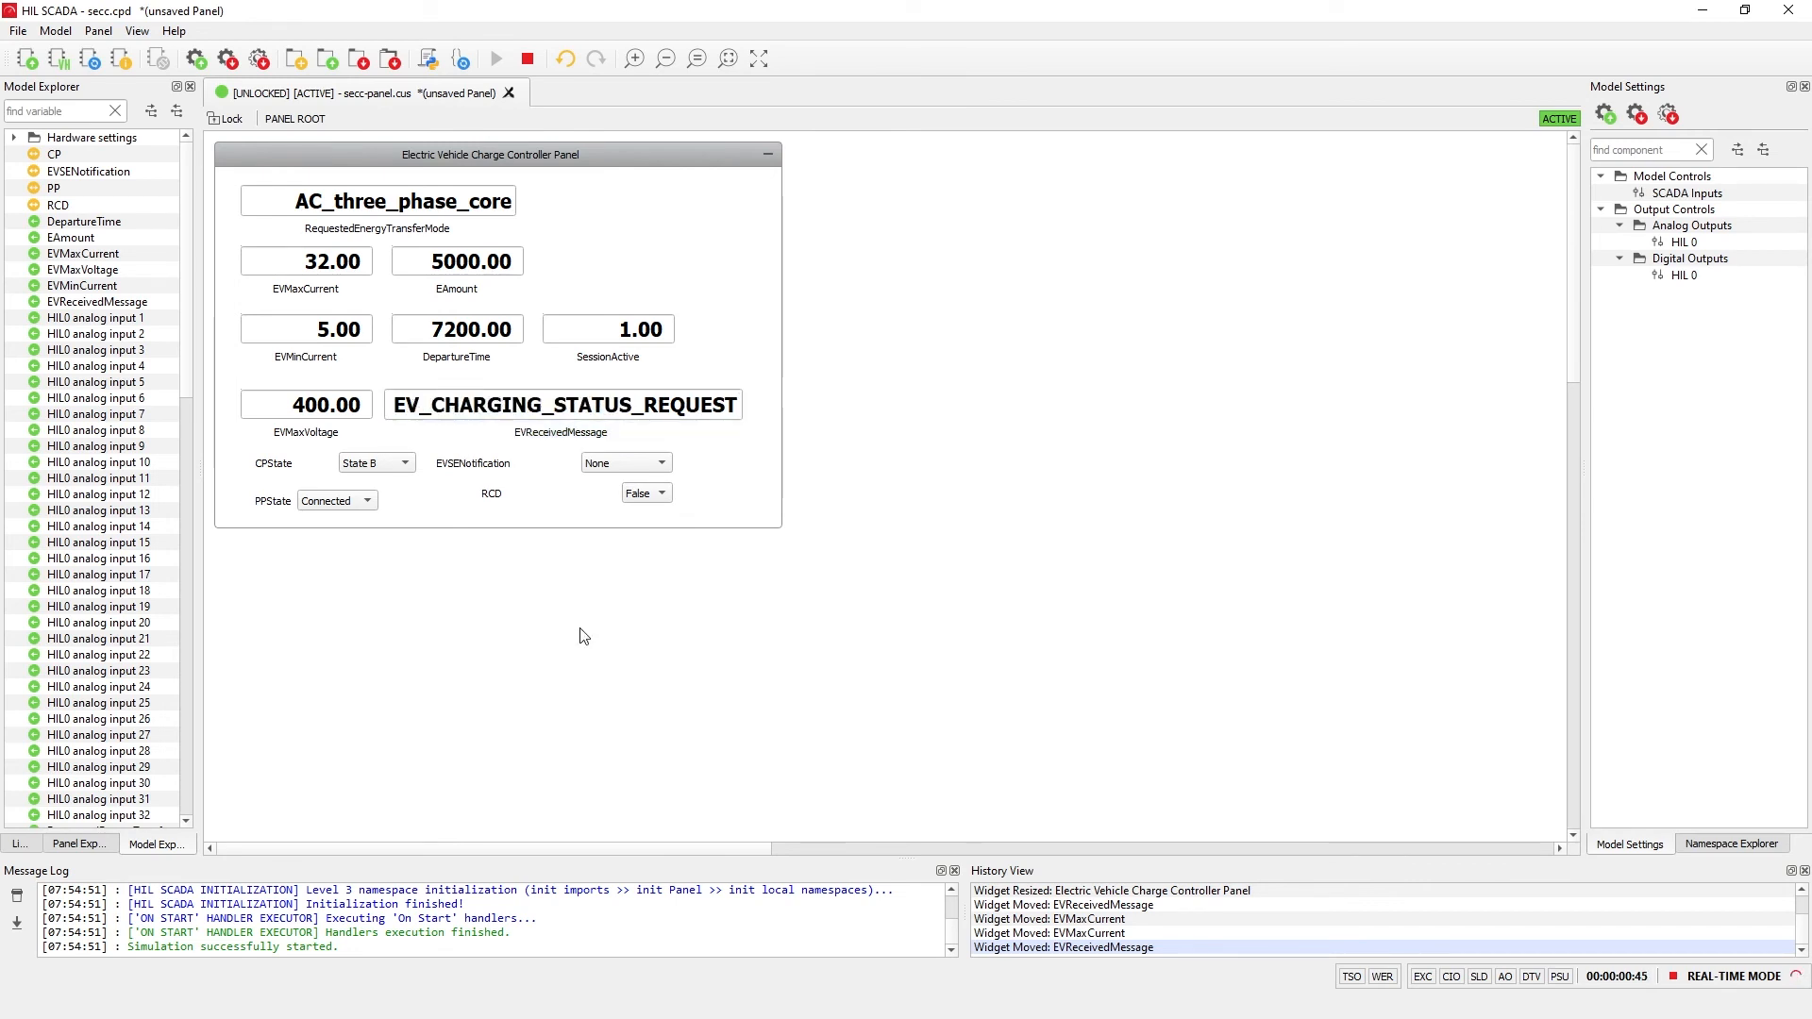